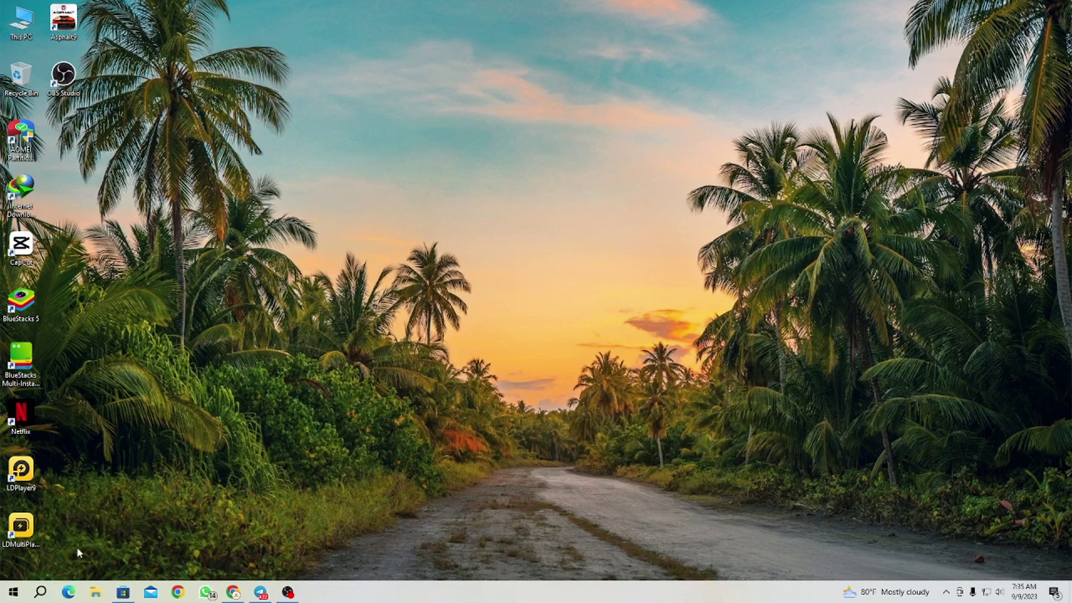
- Move the LDPlayer9 and LDMultiPlayer shortcuts to the top middle of the desktop and refresh
{"action": "left_click_drag", "start_coordinate": [76, 547], "coordinate": [11, 449]}
{"action": "left_click_drag", "start_coordinate": [21, 527], "coordinate": [614, 21]}
{"action": "left_click", "coordinate": [530, 133]}
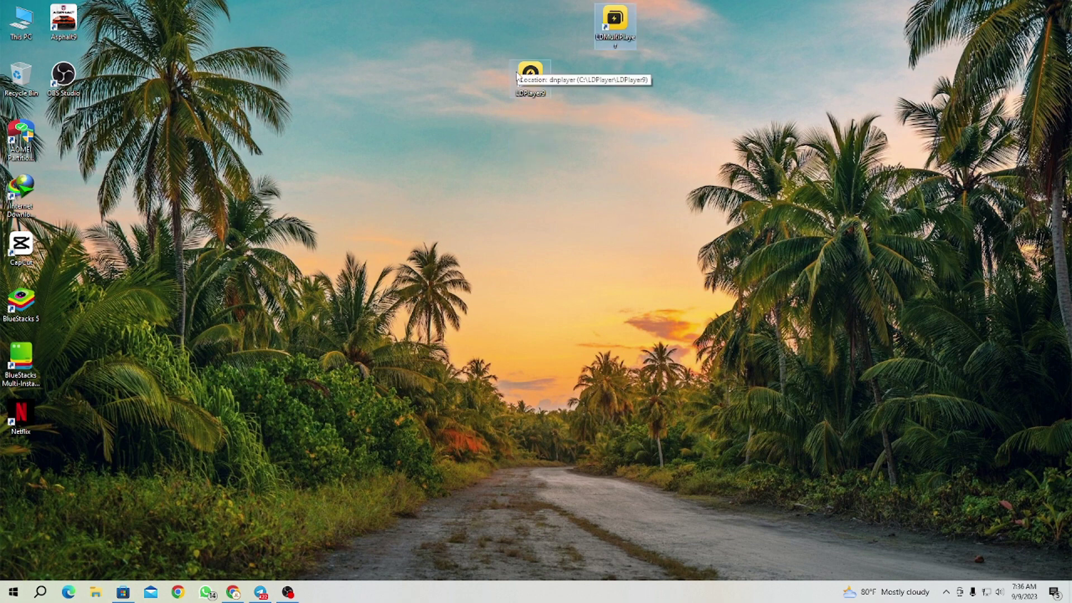
{"action": "left_click_drag", "start_coordinate": [517, 76], "coordinate": [561, 22]}
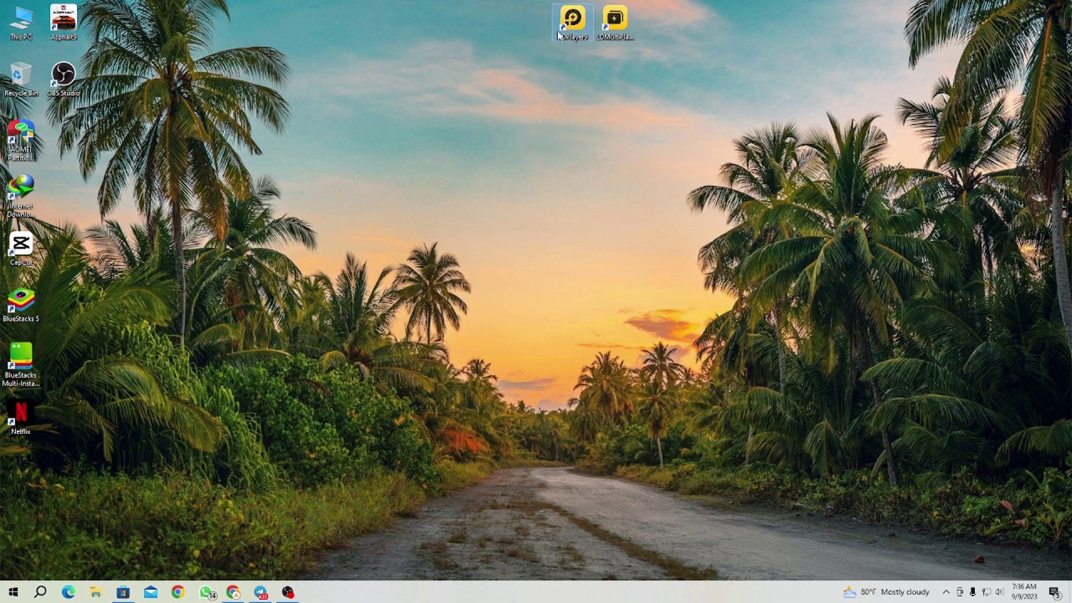
{"action": "right_click", "coordinate": [574, 146]}
{"action": "left_click", "coordinate": [590, 173]}
- Move the Asphalt9 and OBS Studio shortcuts down the left column and refresh the desktop
{"action": "left_click_drag", "start_coordinate": [119, 5], "coordinate": [25, 544]}
{"action": "right_click", "coordinate": [208, 279]}
{"action": "left_click", "coordinate": [368, 275]}
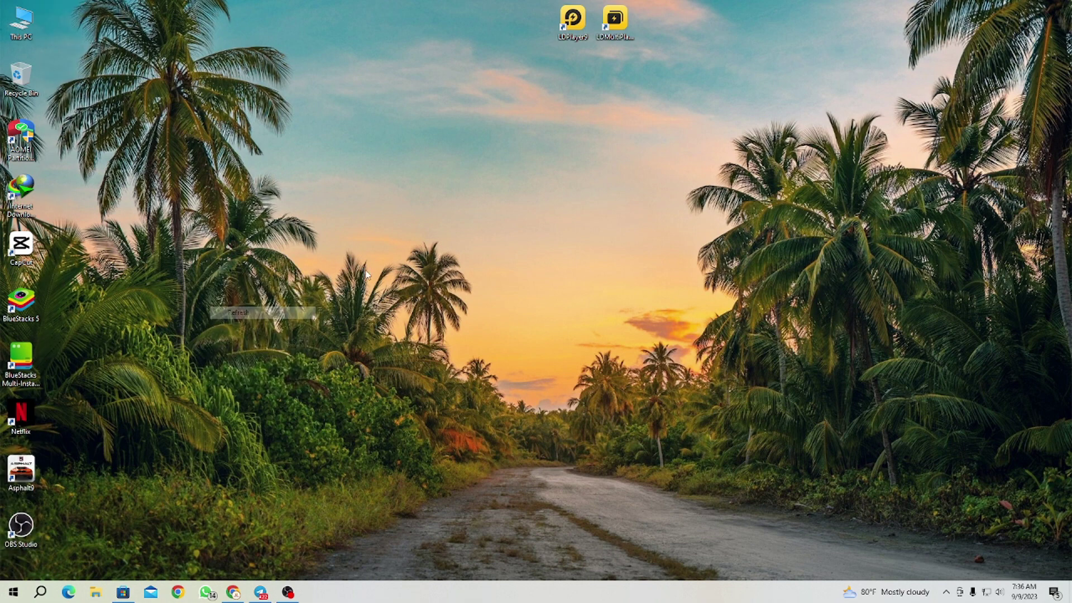
{"action": "right_click", "coordinate": [529, 181]}
{"action": "left_click", "coordinate": [559, 214]}
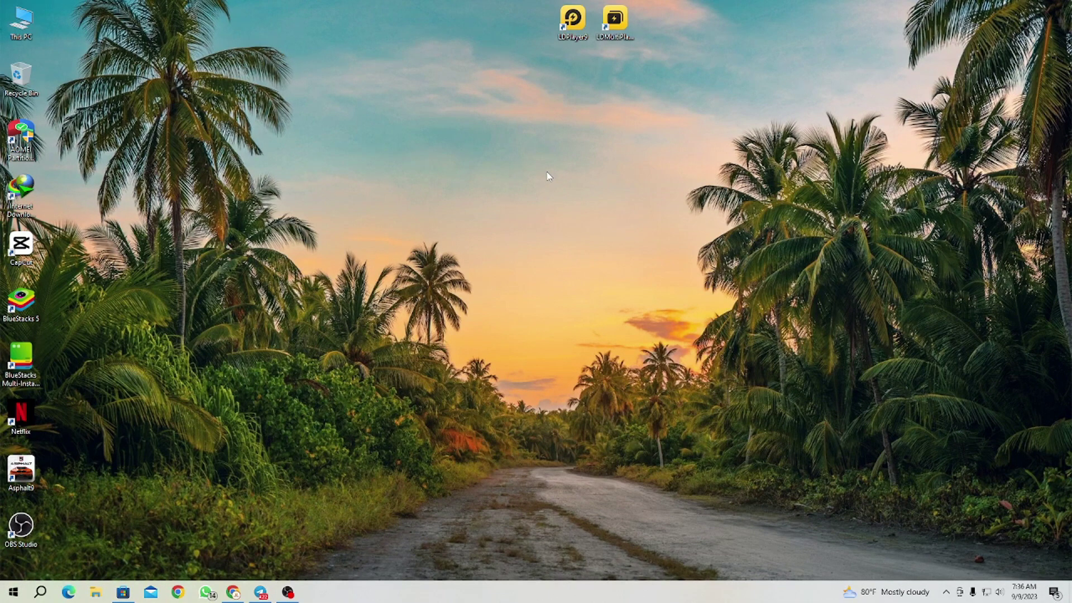
{"action": "right_click", "coordinate": [451, 191]}
{"action": "left_click", "coordinate": [493, 222]}
{"action": "right_click", "coordinate": [387, 207]}
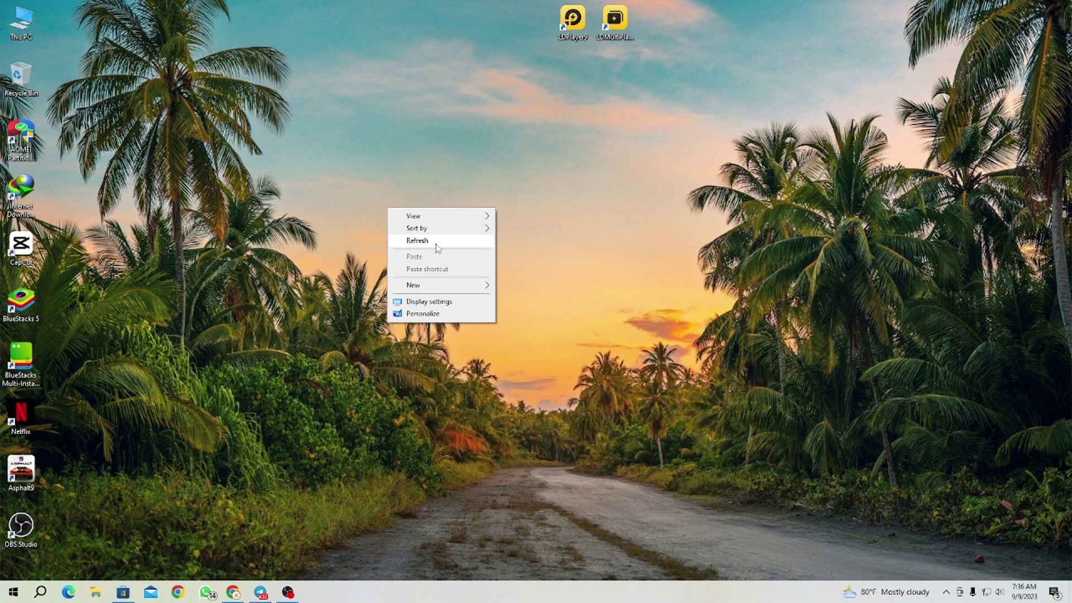
{"action": "left_click", "coordinate": [437, 240]}
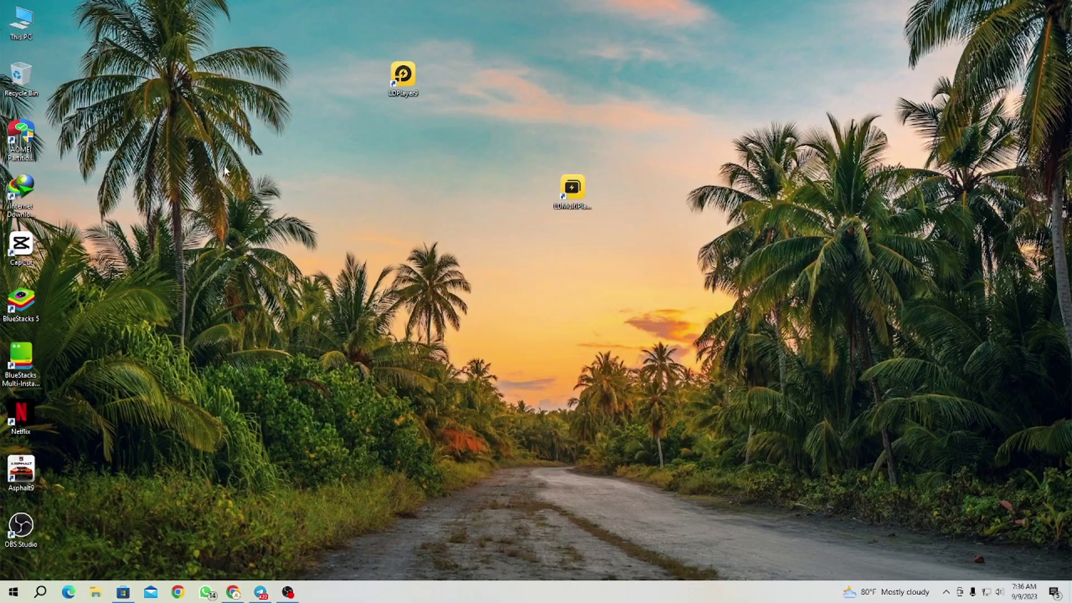
- Place the LDMultiPlayer shortcut right beside LDPlayer9 in the upper middle
{"action": "left_click_drag", "start_coordinate": [572, 184], "coordinate": [615, 75]}
{"action": "left_click_drag", "start_coordinate": [393, 81], "coordinate": [519, 136]}
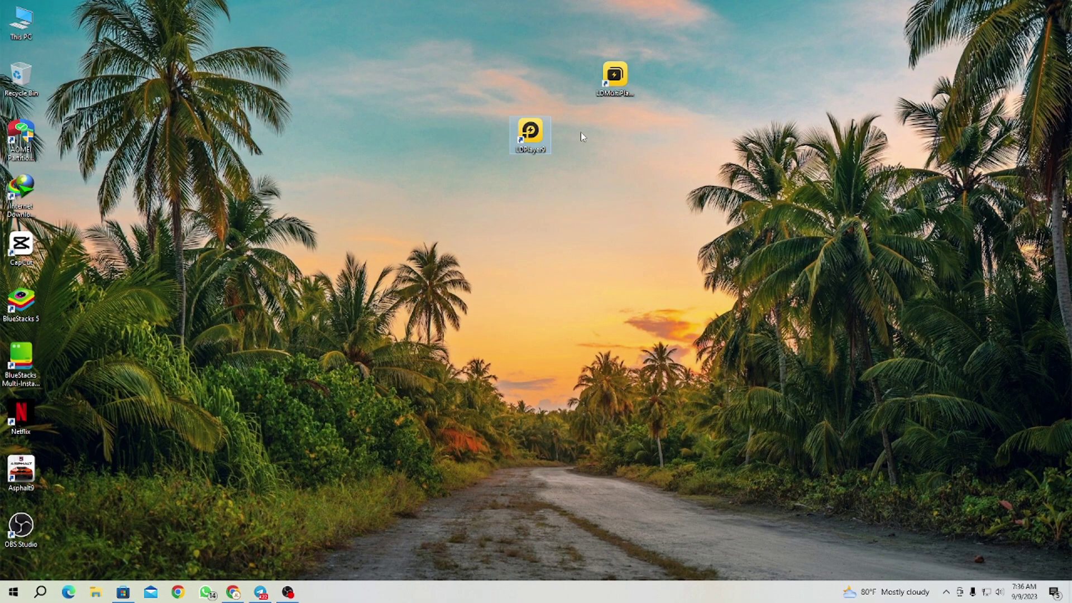
{"action": "left_click_drag", "start_coordinate": [614, 78], "coordinate": [615, 135]}
{"action": "left_click_drag", "start_coordinate": [423, 63], "coordinate": [761, 259]}
{"action": "left_click", "coordinate": [596, 210]}
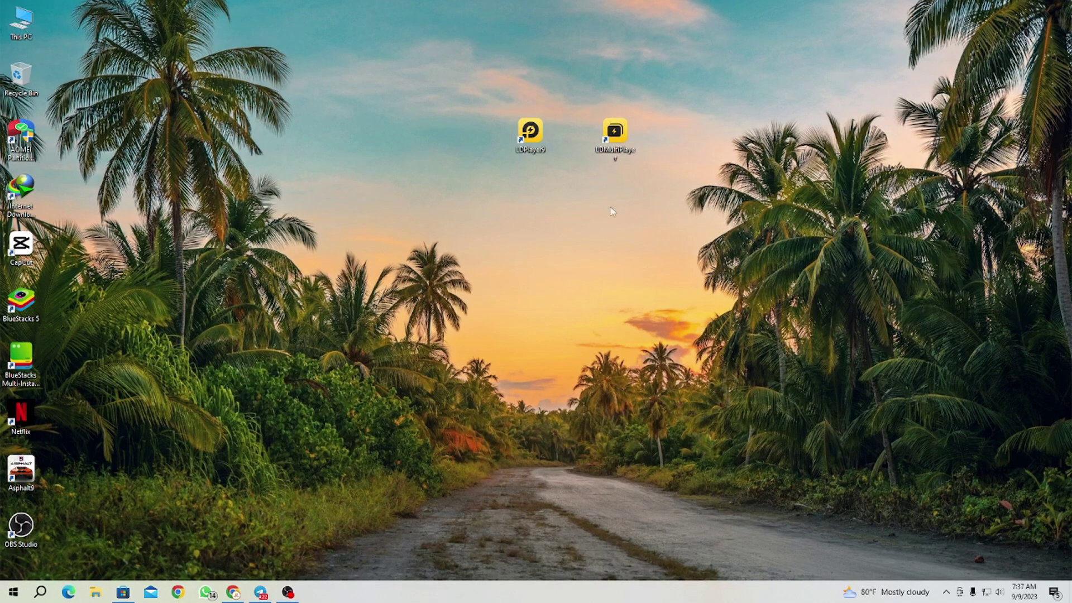
- Search Google for 'ldplayer' in a new Chrome tab, open ldplayer.net, then minimize Chrome
{"action": "left_click", "coordinate": [234, 591]}
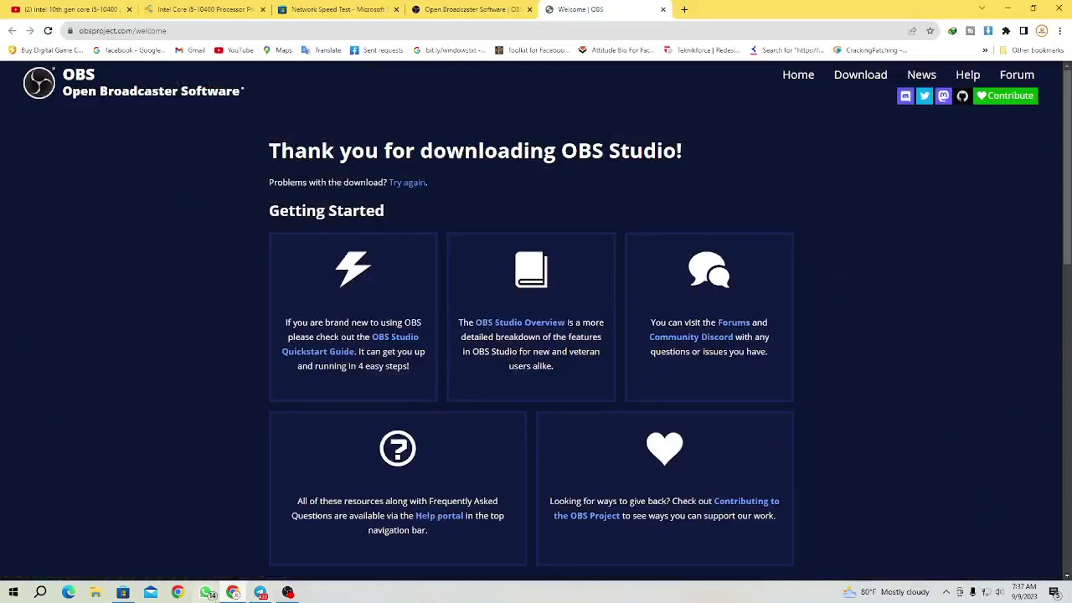
{"action": "left_click", "coordinate": [682, 9]}
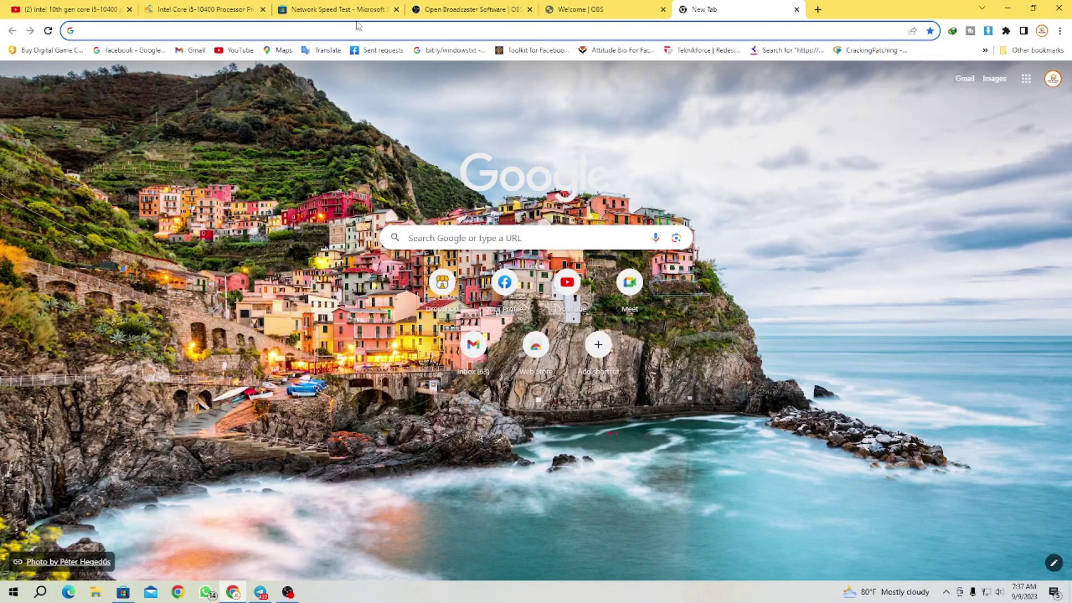
{"action": "left_click", "coordinate": [358, 28]}
{"action": "type", "text": "ld"}
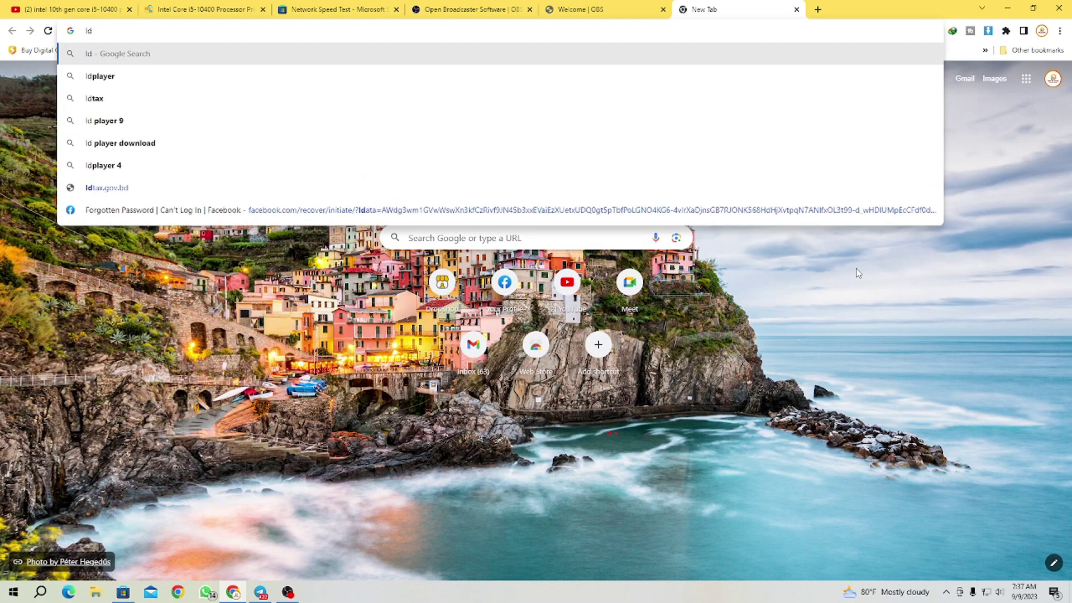
{"action": "left_click", "coordinate": [147, 81]}
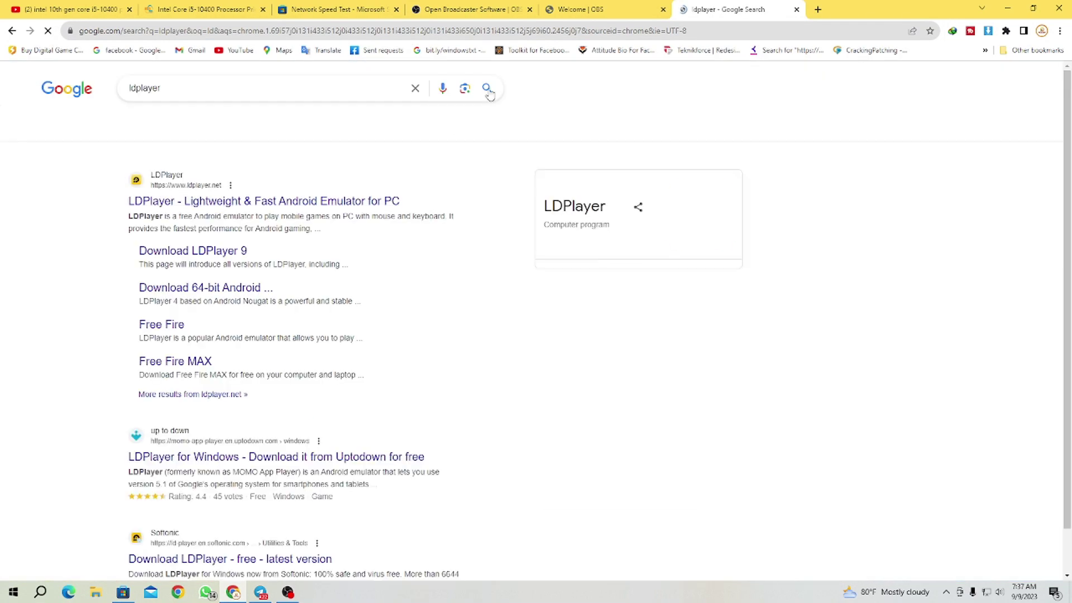
{"action": "left_click", "coordinate": [196, 202]}
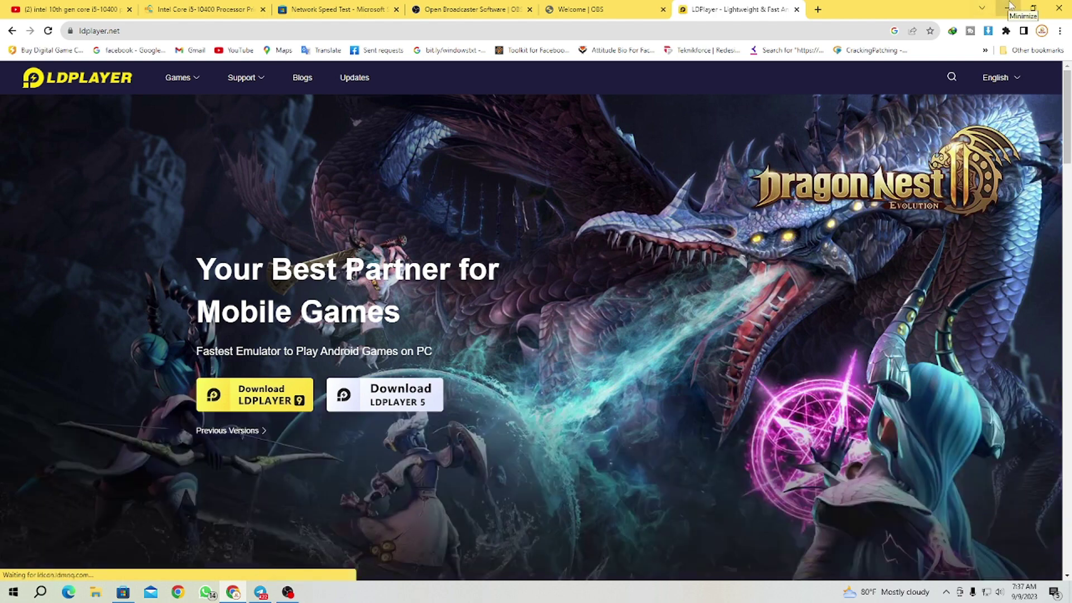
{"action": "left_click", "coordinate": [1007, 8]}
- Select both LD shortcuts and refresh the desktop
{"action": "left_click_drag", "start_coordinate": [421, 67], "coordinate": [729, 188]}
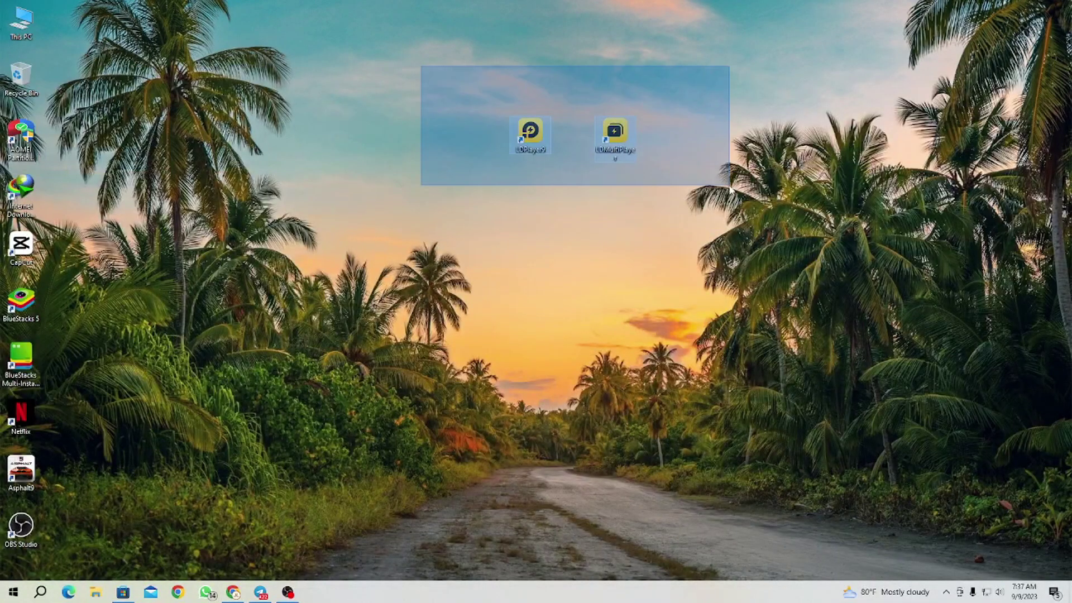
{"action": "right_click", "coordinate": [708, 106]}
{"action": "left_click", "coordinate": [736, 137]}
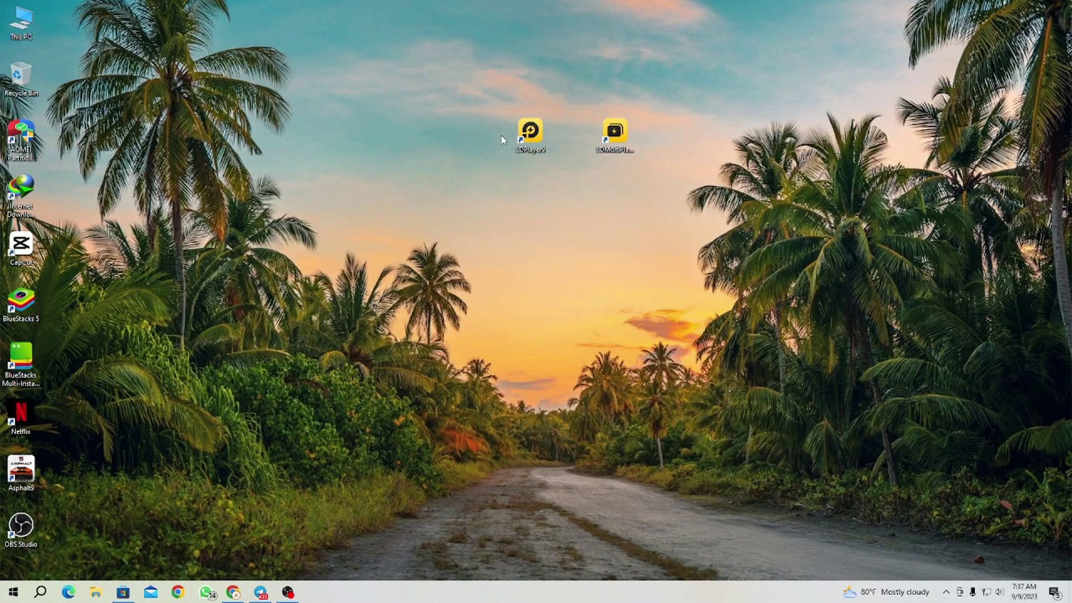
- Launch LDMultiPlayer and add a new Android9.0 (64-bit) instance
{"action": "double_click", "coordinate": [614, 132]}
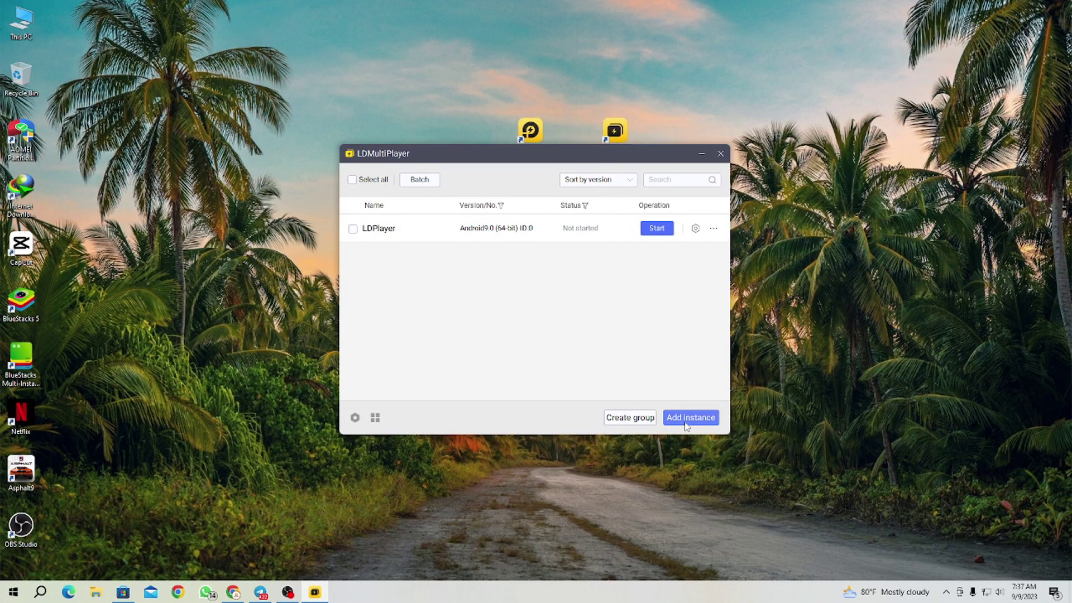
{"action": "left_click", "coordinate": [710, 424]}
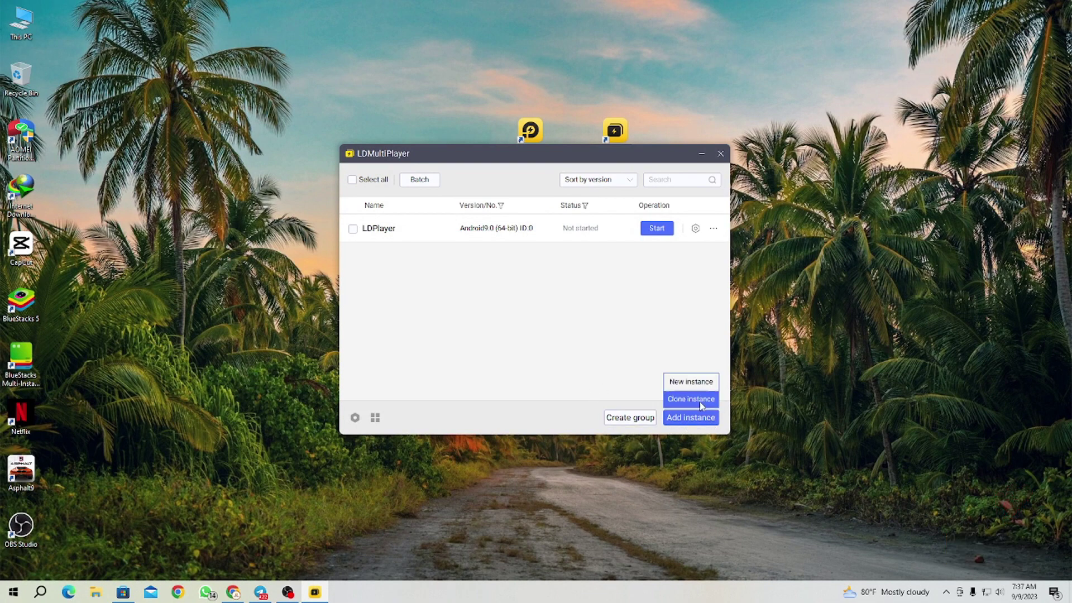
{"action": "left_click", "coordinate": [688, 390]}
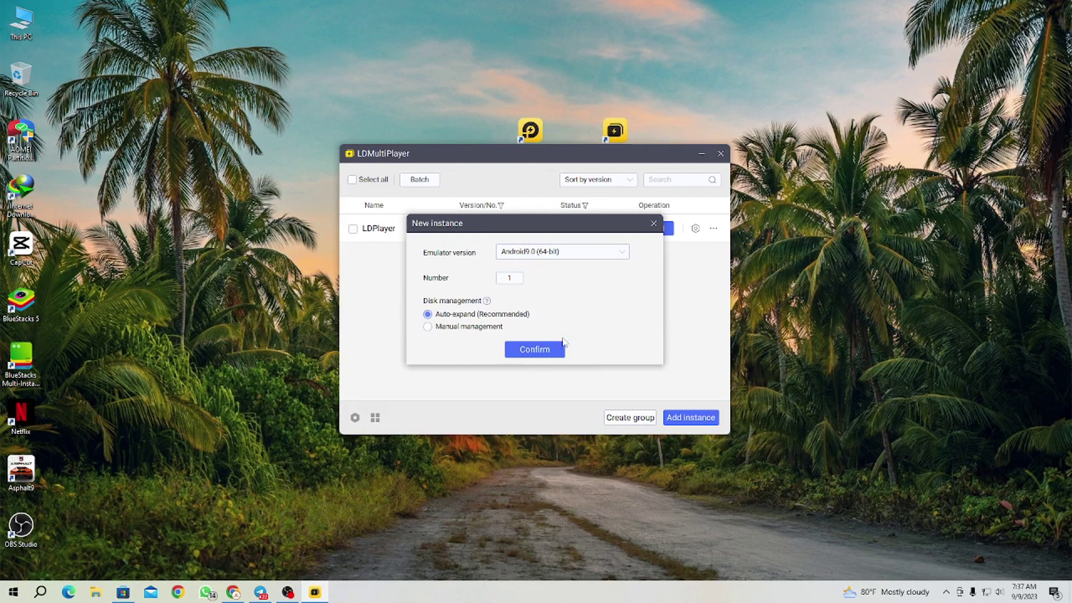
{"action": "left_click", "coordinate": [544, 351]}
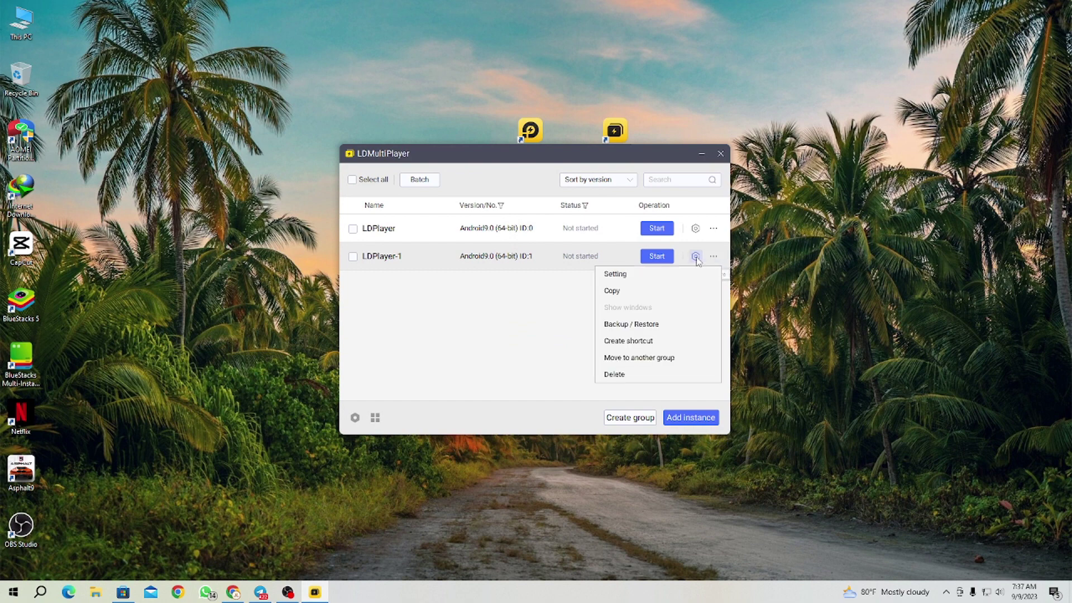
- Open Backup / Restore for LDPlayer-1 and choose Restore to bring up the backup file picker
{"action": "left_click", "coordinate": [695, 256]}
{"action": "left_click", "coordinate": [725, 138]}
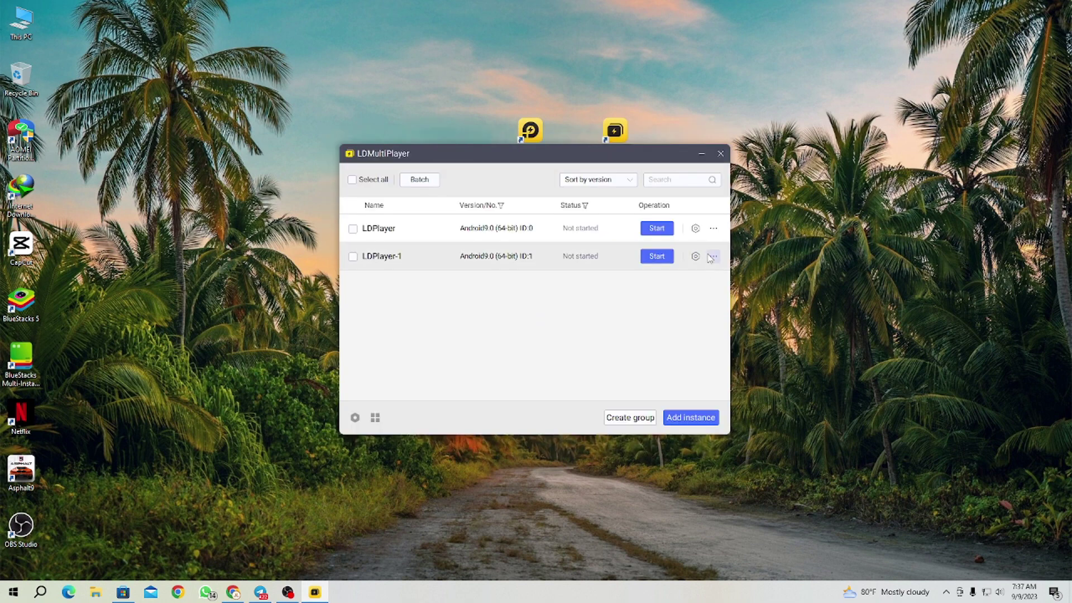
{"action": "left_click", "coordinate": [713, 255]}
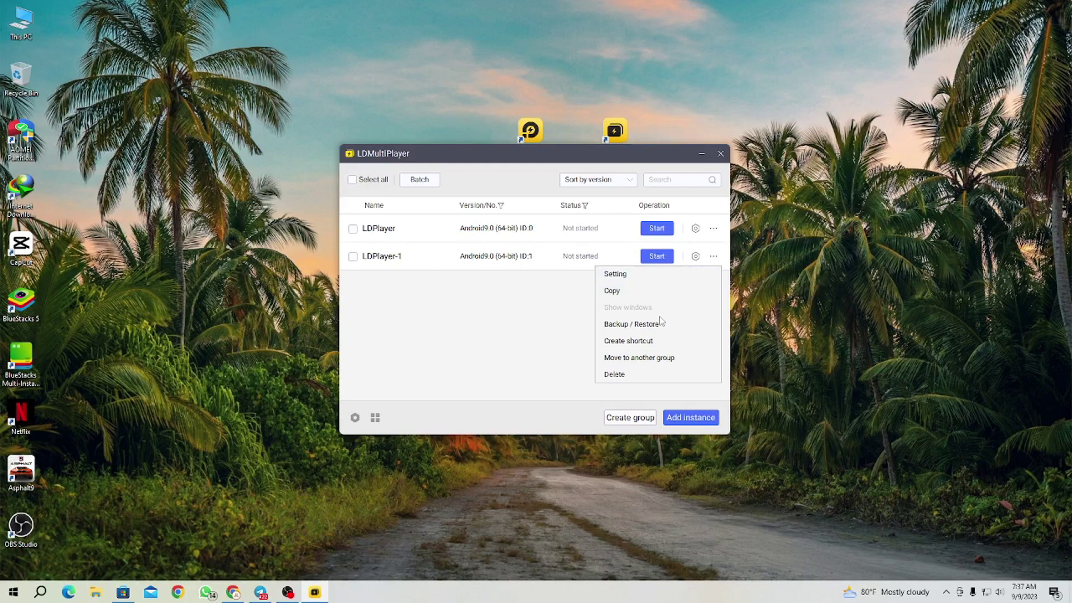
{"action": "left_click", "coordinate": [626, 326]}
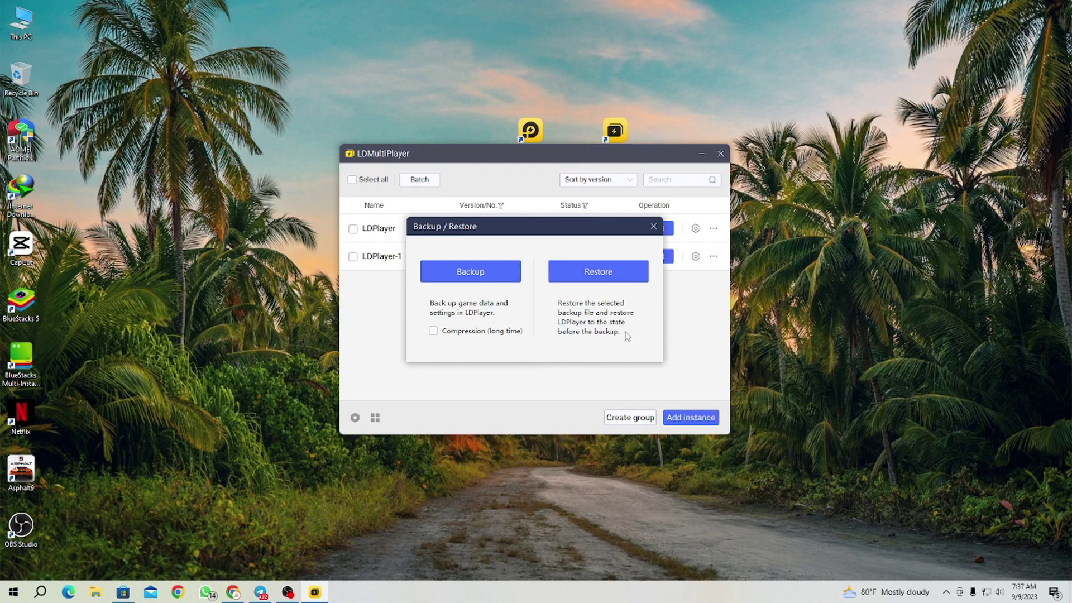
{"action": "left_click", "coordinate": [620, 278]}
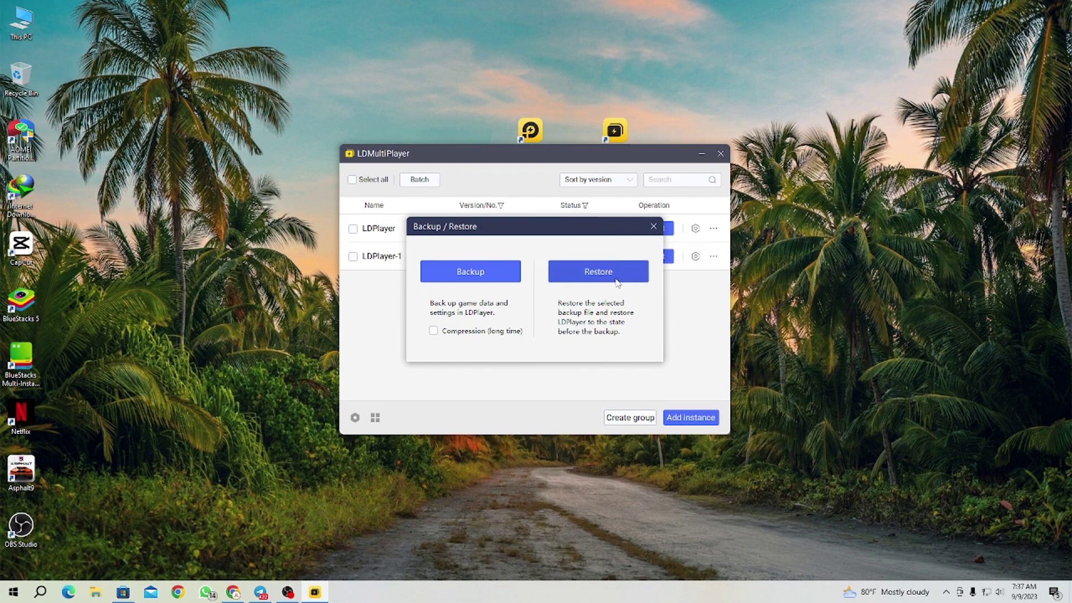
{"action": "scroll", "coordinate": [388, 240], "scroll_direction": "up", "scroll_amount": 2}
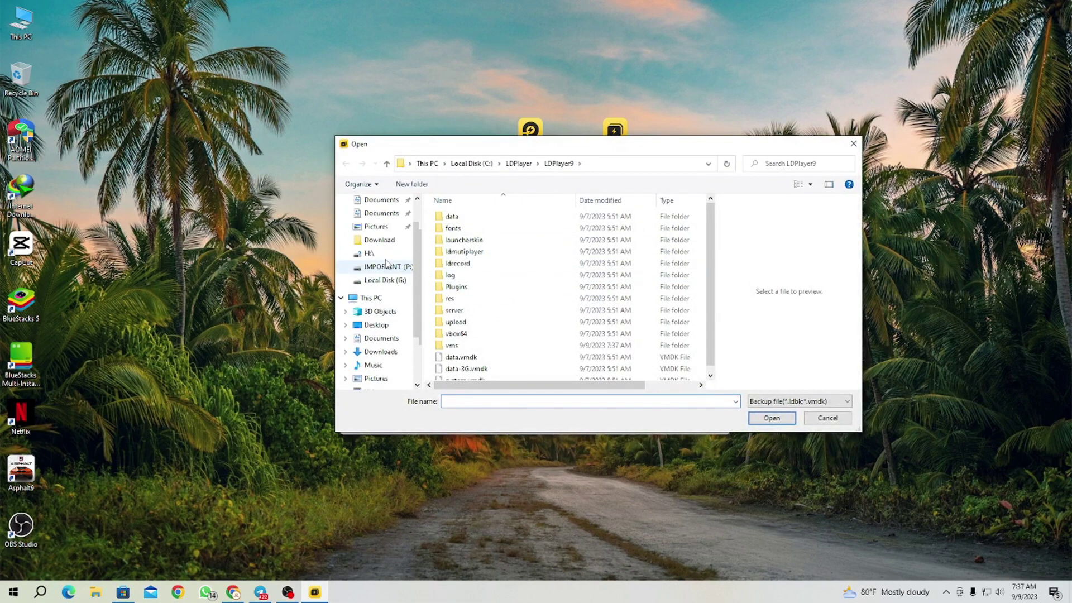
- Restore LDPlayer-1 from the 07072023 5 .ldbk backup in Downloads > Telegram Desktop
{"action": "left_click", "coordinate": [380, 213]}
{"action": "left_click", "coordinate": [379, 201]}
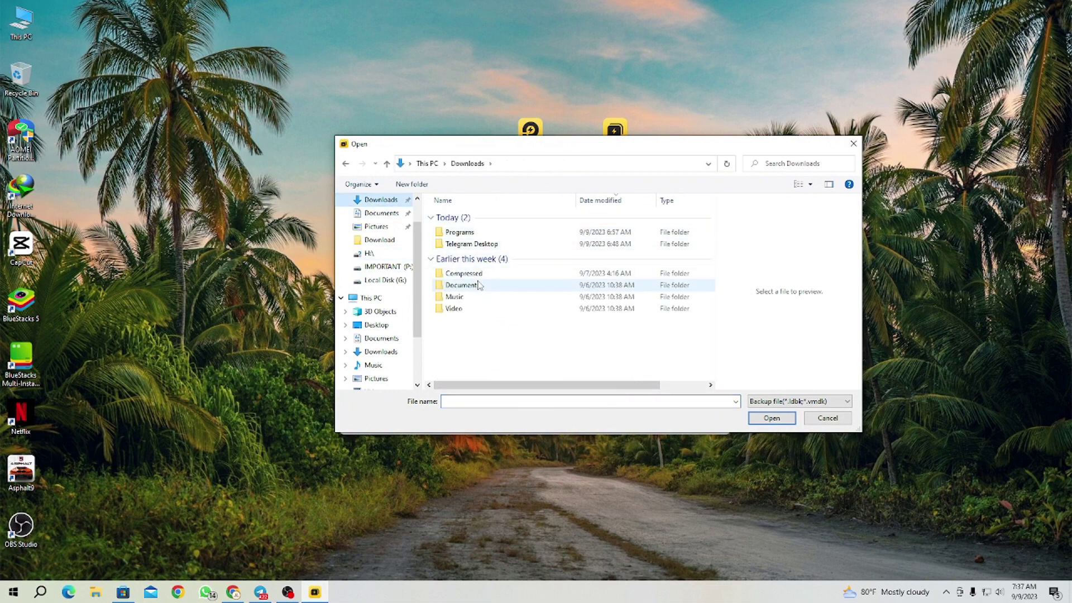
{"action": "double_click", "coordinate": [480, 285]}
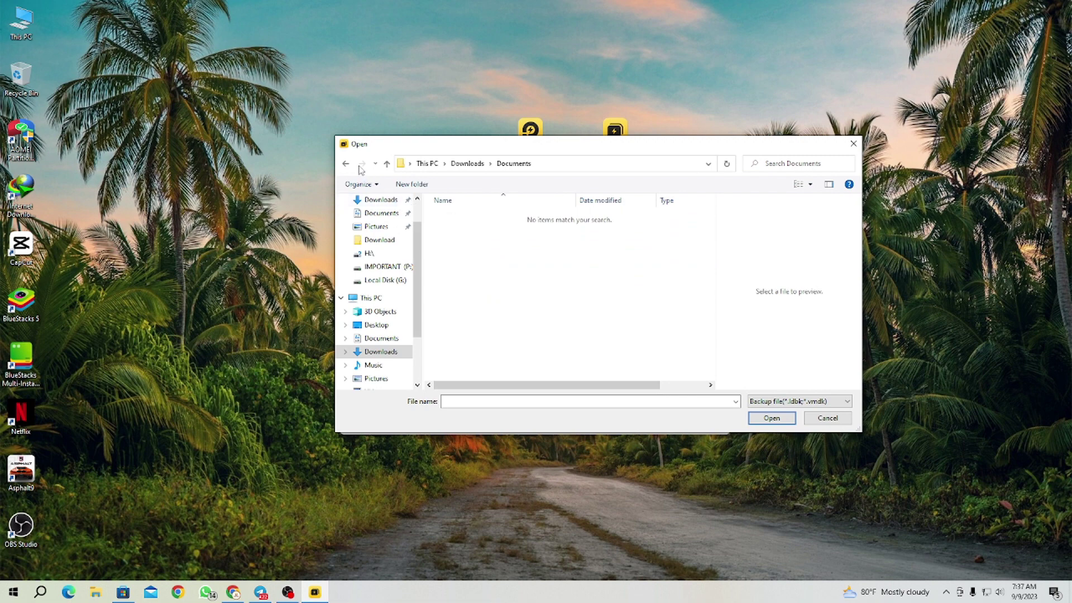
{"action": "left_click", "coordinate": [467, 163]}
{"action": "double_click", "coordinate": [469, 233]}
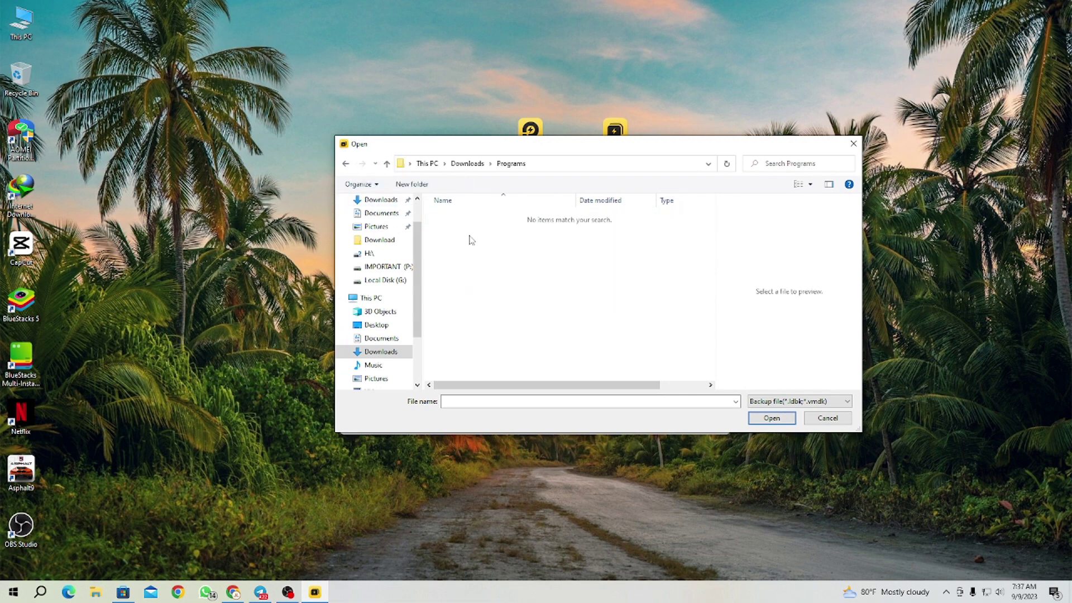
{"action": "left_click", "coordinate": [346, 163]}
{"action": "left_click", "coordinate": [472, 244]}
{"action": "double_click", "coordinate": [472, 246]}
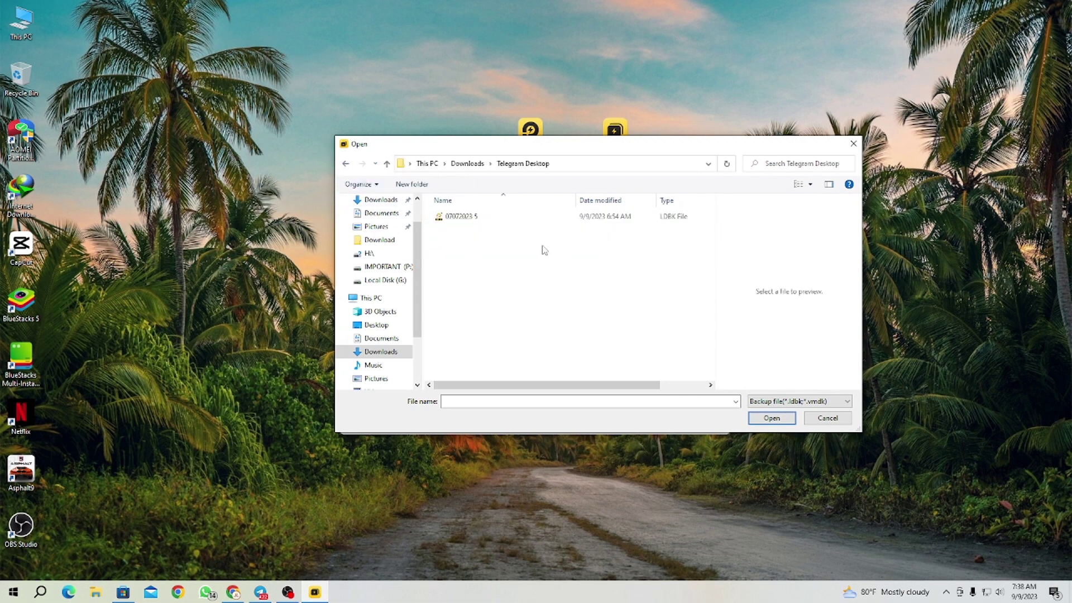
{"action": "left_click", "coordinate": [489, 216]}
{"action": "left_click", "coordinate": [769, 416]}
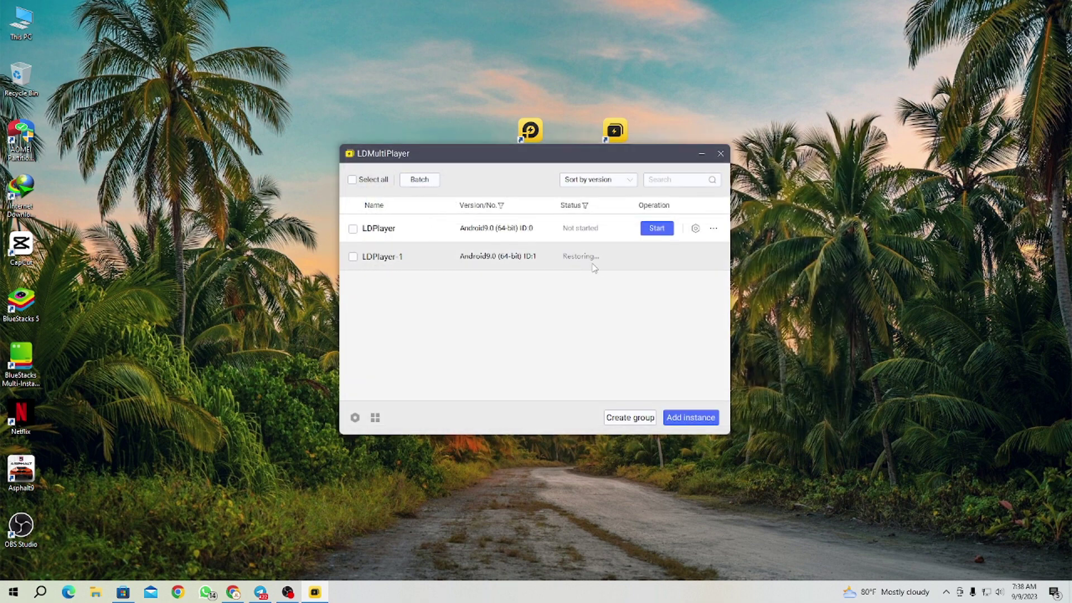
- Refresh the desktop while the LDPlayer-1 restore completes
{"action": "right_click", "coordinate": [923, 267]}
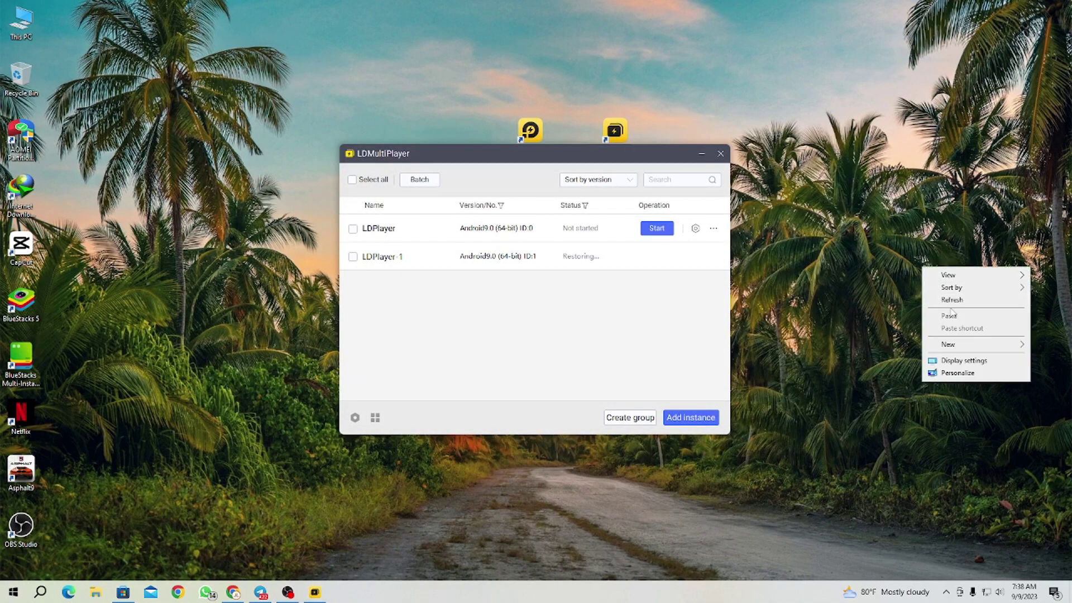
{"action": "left_click", "coordinate": [949, 300]}
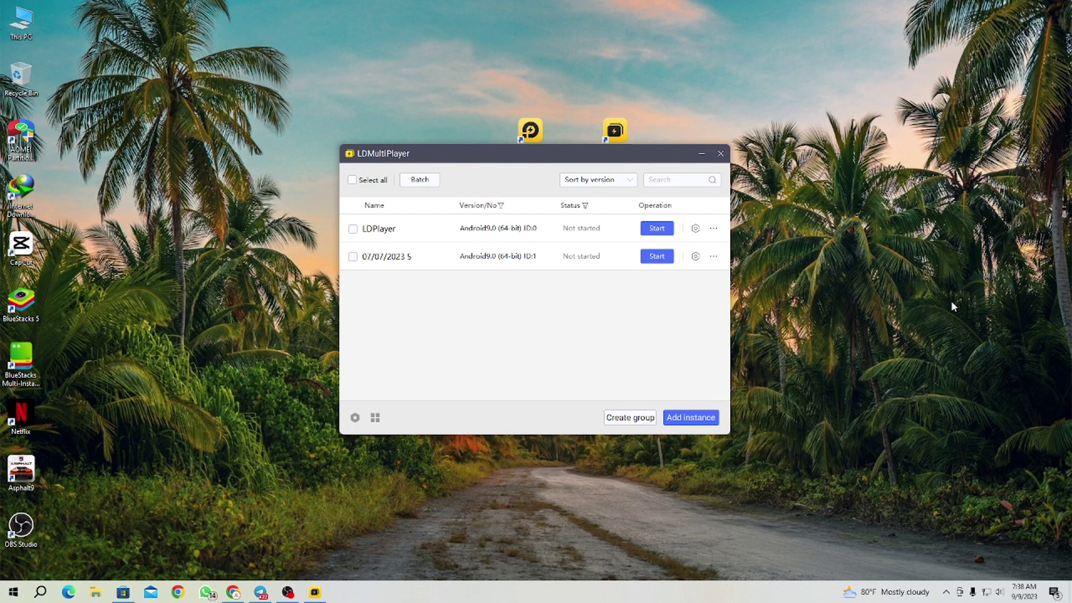
- Start the 07/07/2023 5 instance, arrange emulator and manager side by side, and dismiss the Welcome pop-up
{"action": "left_click", "coordinate": [664, 260]}
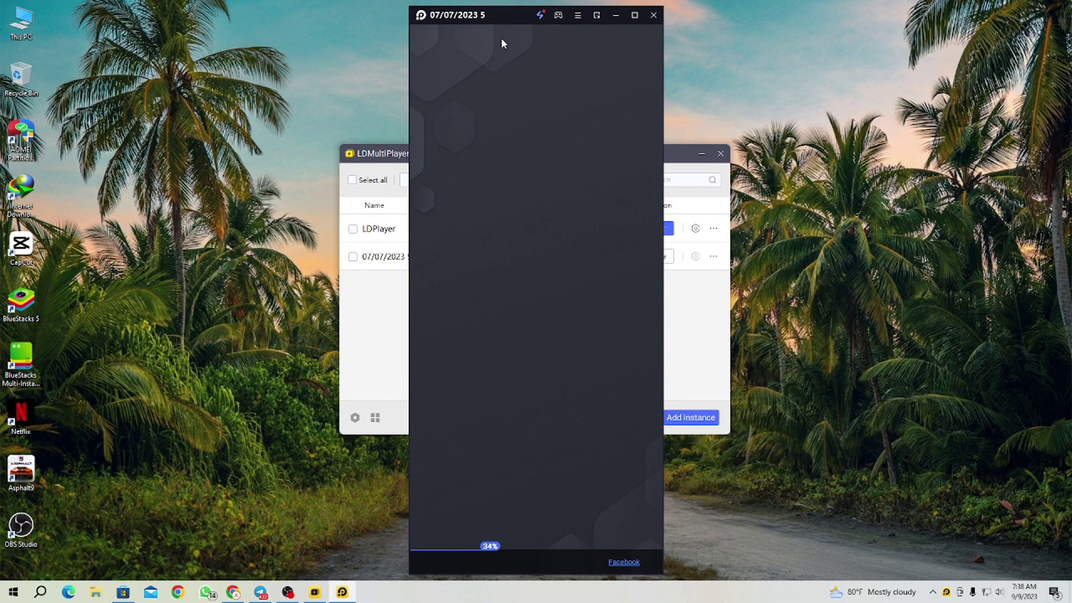
{"action": "left_click_drag", "start_coordinate": [498, 19], "coordinate": [422, 17]}
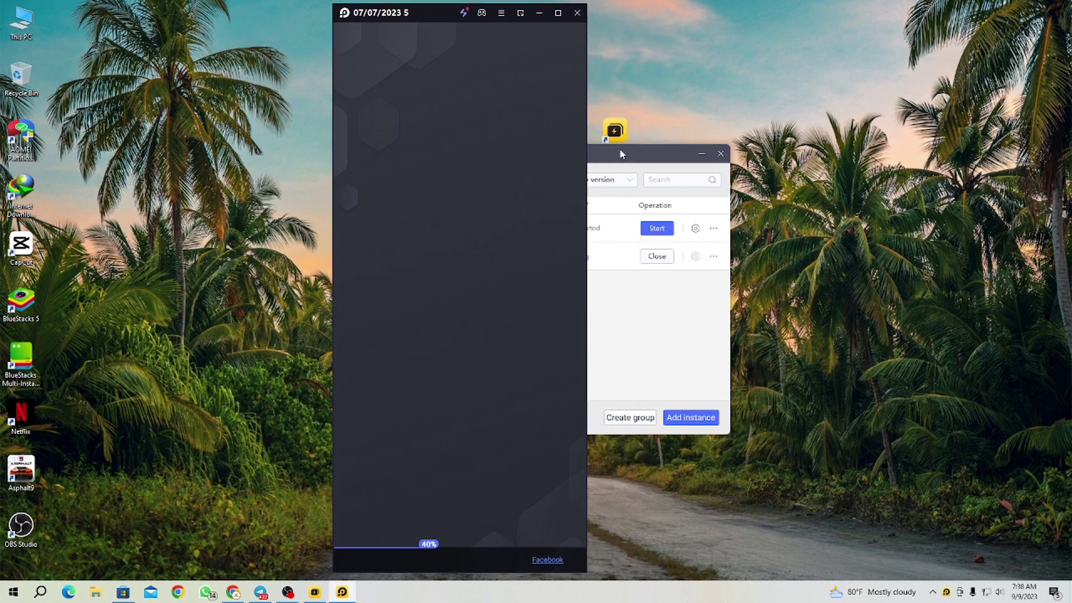
{"action": "left_click_drag", "start_coordinate": [620, 152], "coordinate": [764, 166]}
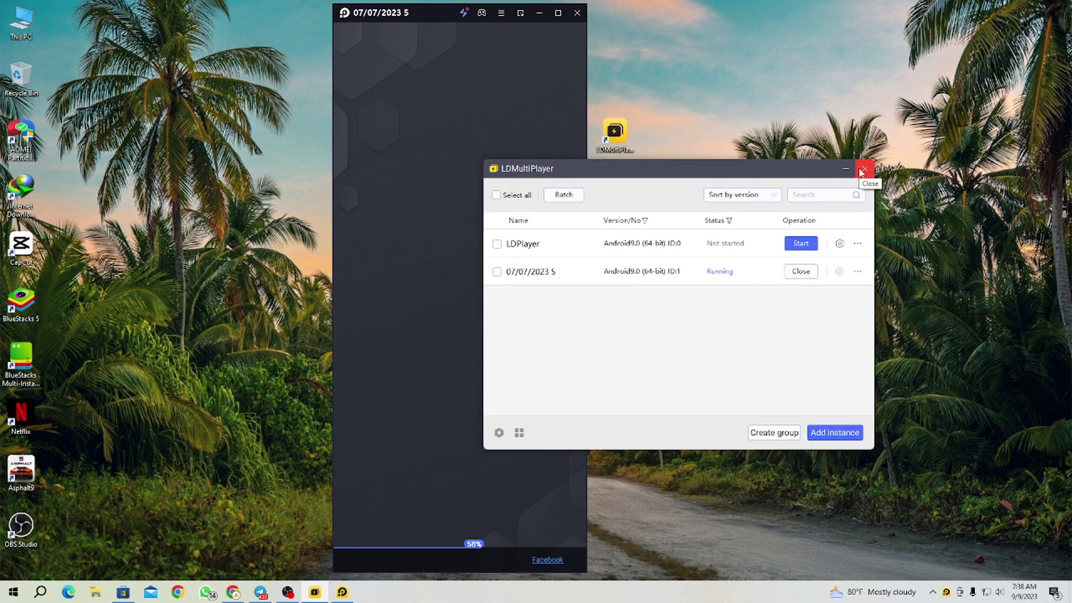
{"action": "left_click_drag", "start_coordinate": [443, 14], "coordinate": [451, 15]}
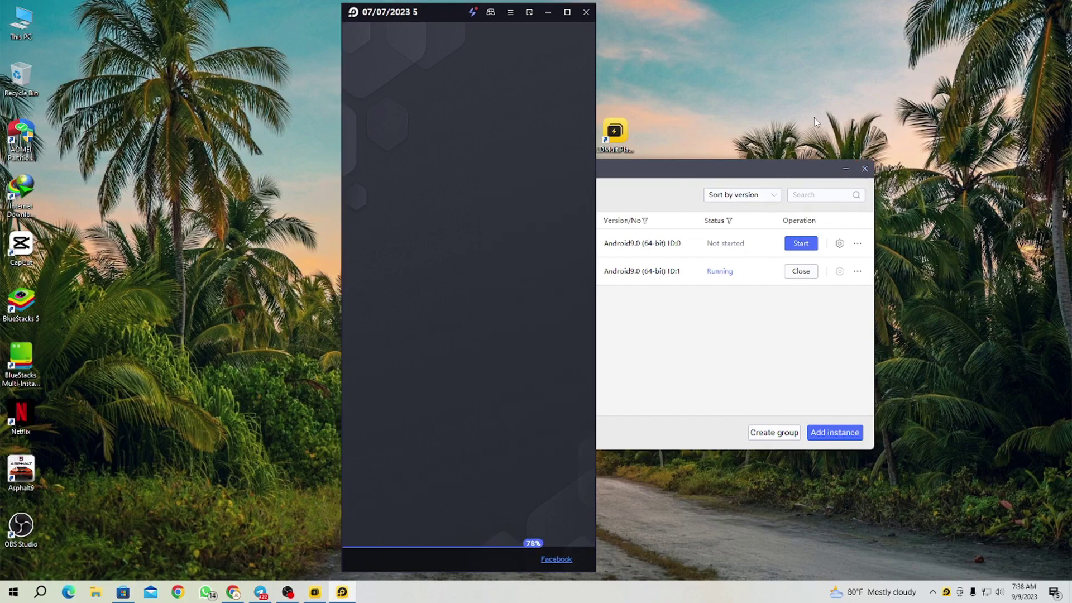
{"action": "right_click", "coordinate": [866, 54]}
{"action": "left_click", "coordinate": [911, 89]}
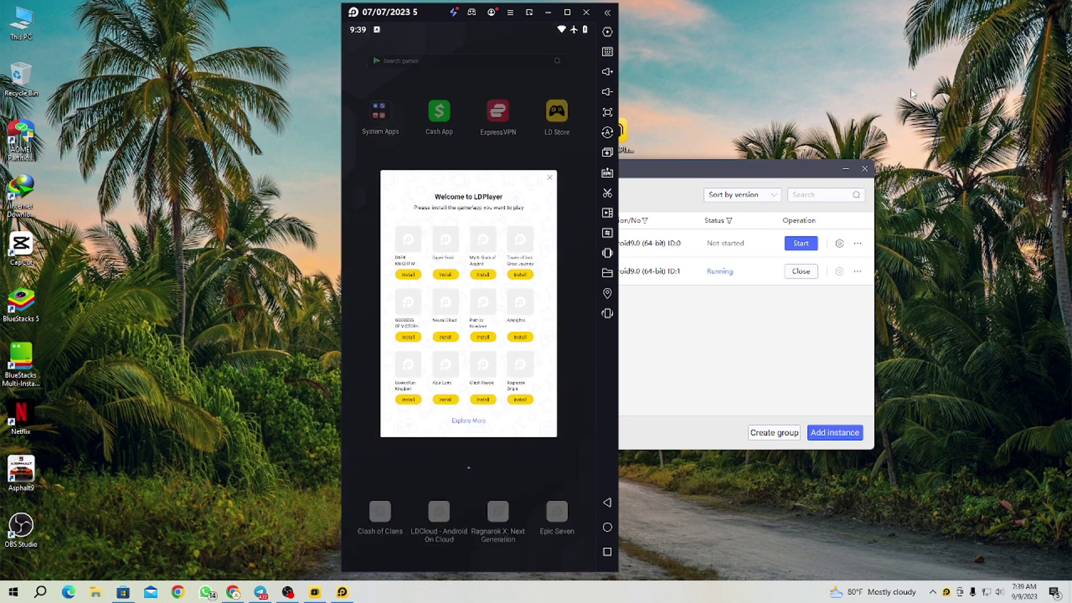
{"action": "left_click", "coordinate": [549, 178]}
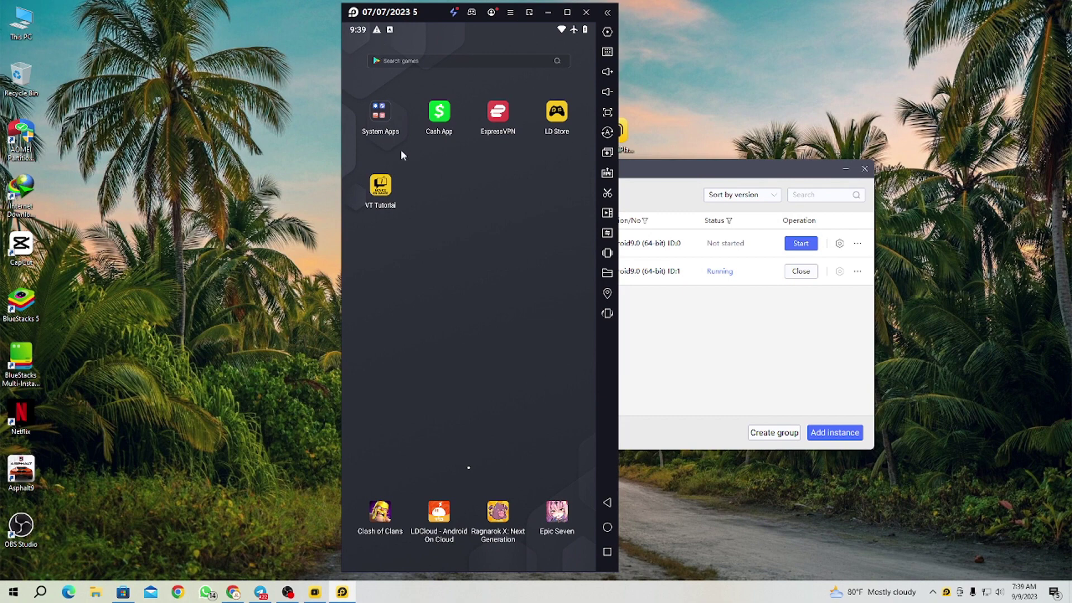
- Clear all Android notifications, then launch Play Store from the System Apps folder
{"action": "left_click_drag", "start_coordinate": [400, 155], "coordinate": [456, 359]}
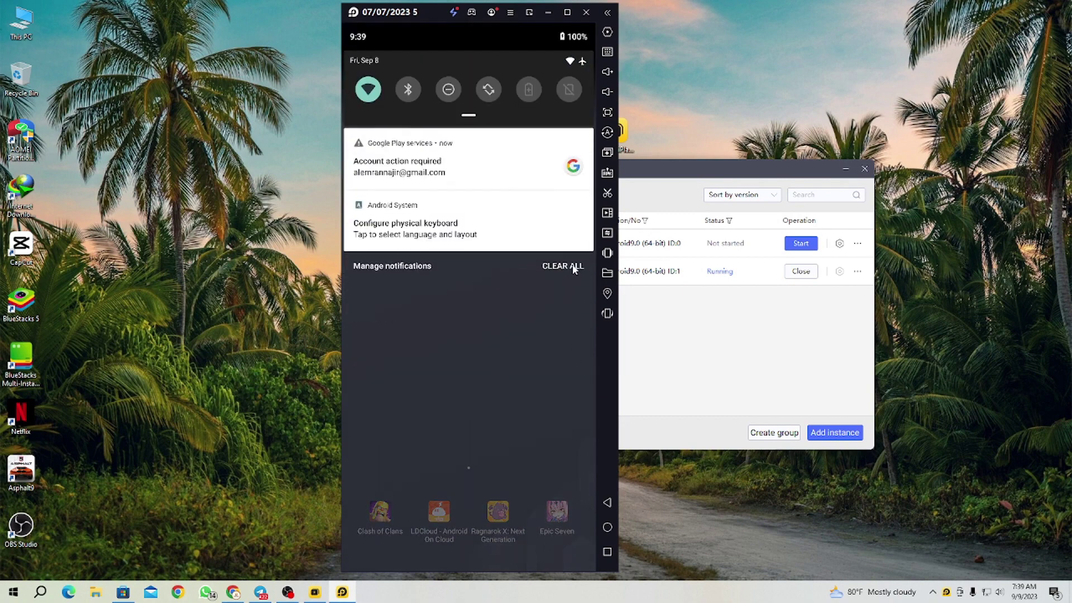
{"action": "left_click", "coordinate": [574, 266]}
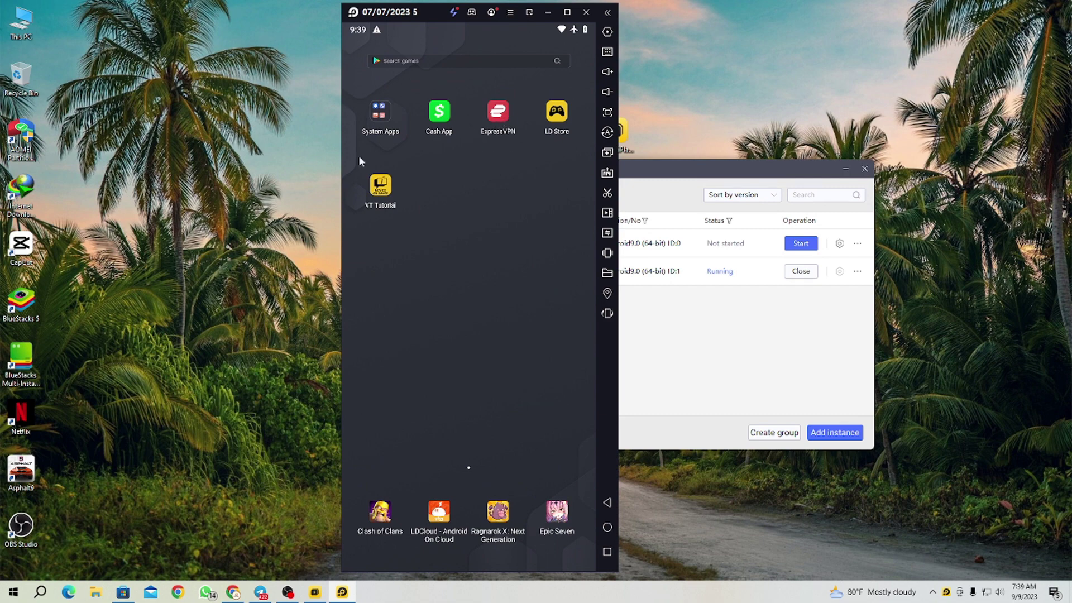
{"action": "left_click", "coordinate": [379, 117]}
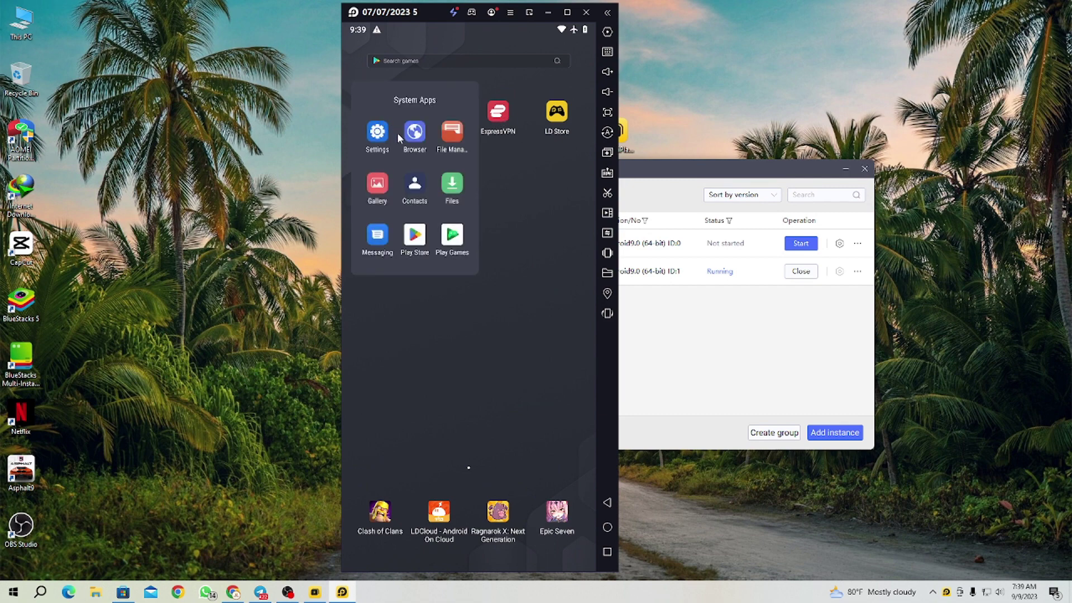
{"action": "left_click", "coordinate": [414, 235]}
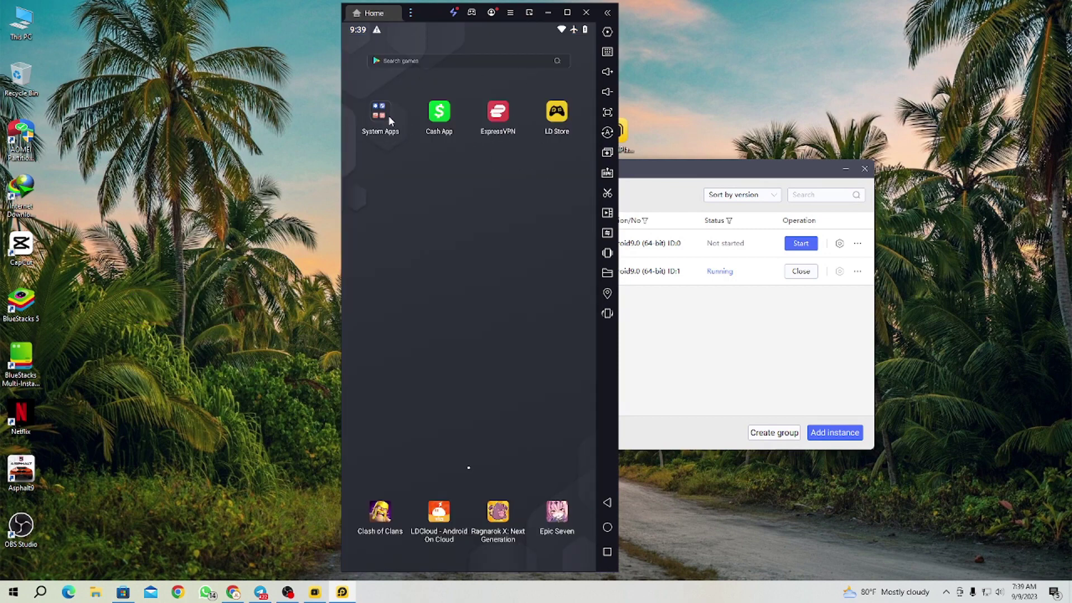
- Launch ExpressVPN, skip the Keys survey, and try connecting to USA - New Jersey - 3
{"action": "left_click", "coordinate": [497, 113]}
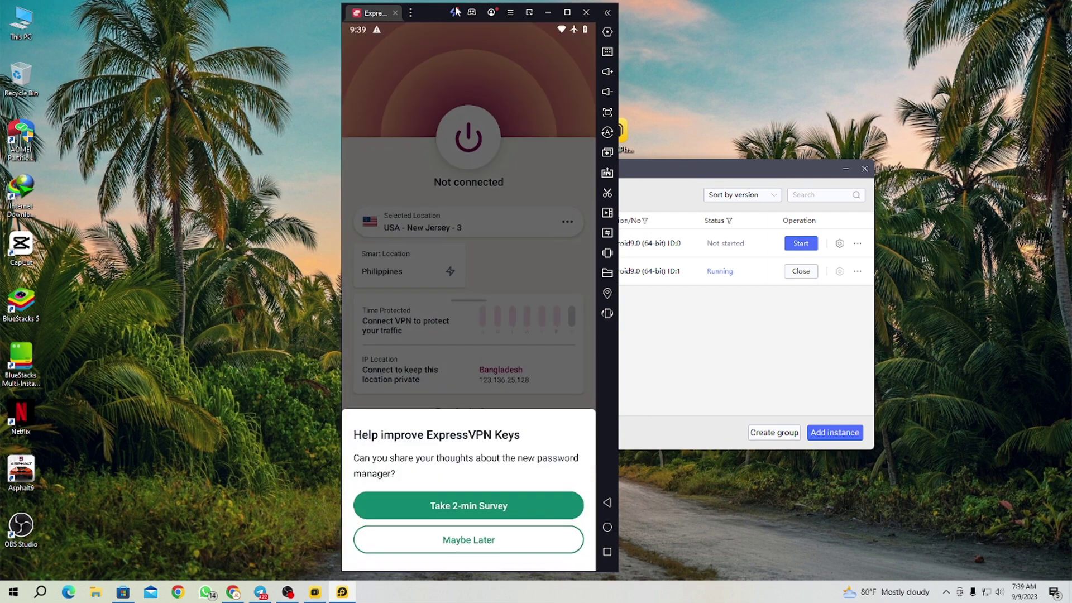
{"action": "left_click", "coordinate": [489, 548]}
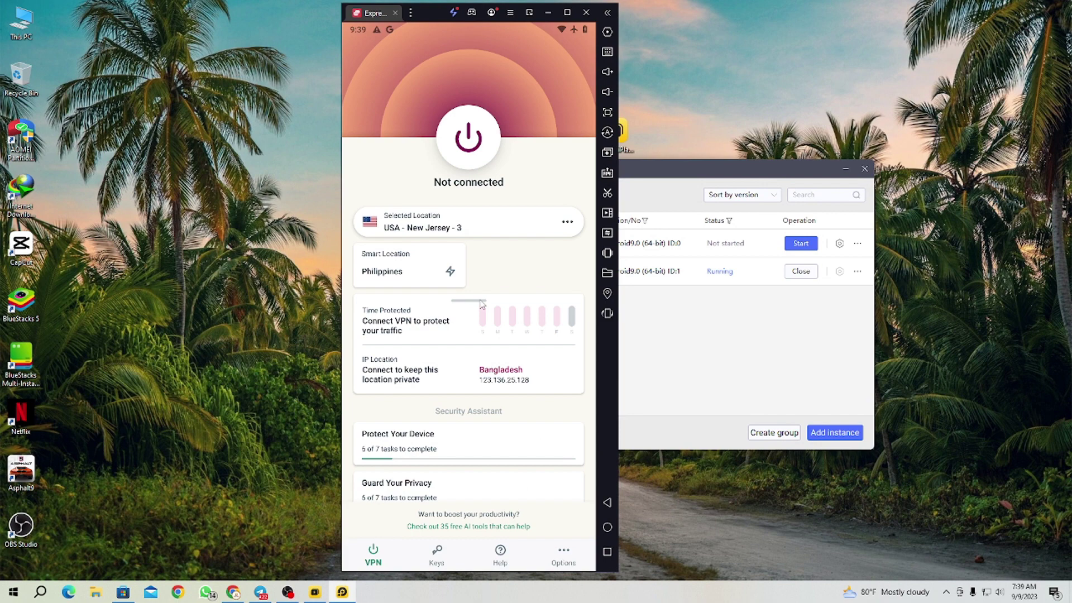
{"action": "left_click", "coordinate": [481, 161]}
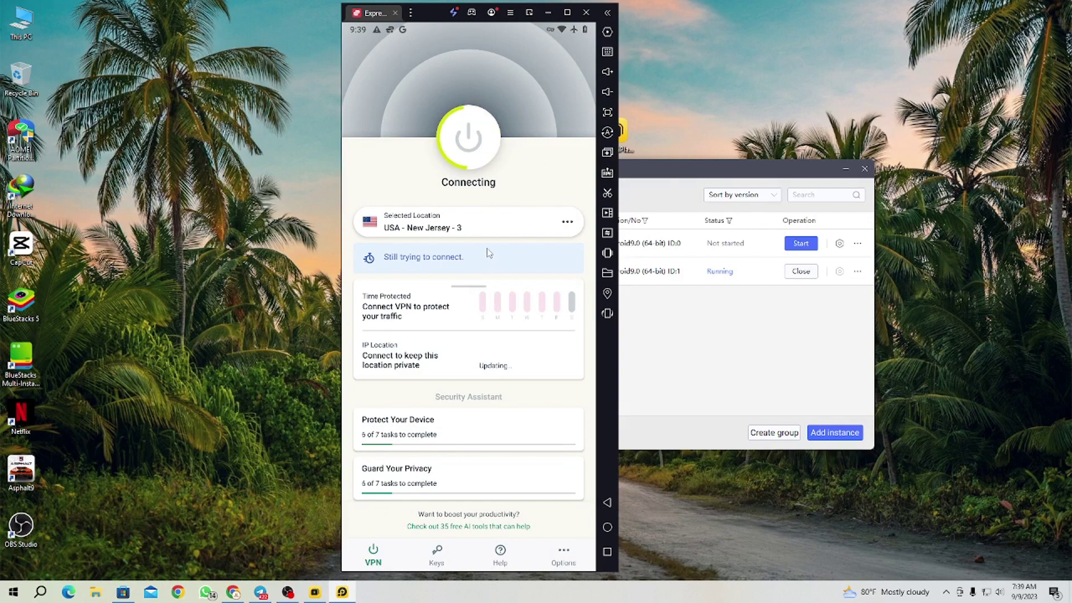
{"action": "scroll", "coordinate": [488, 351], "scroll_direction": "down", "scroll_amount": 1}
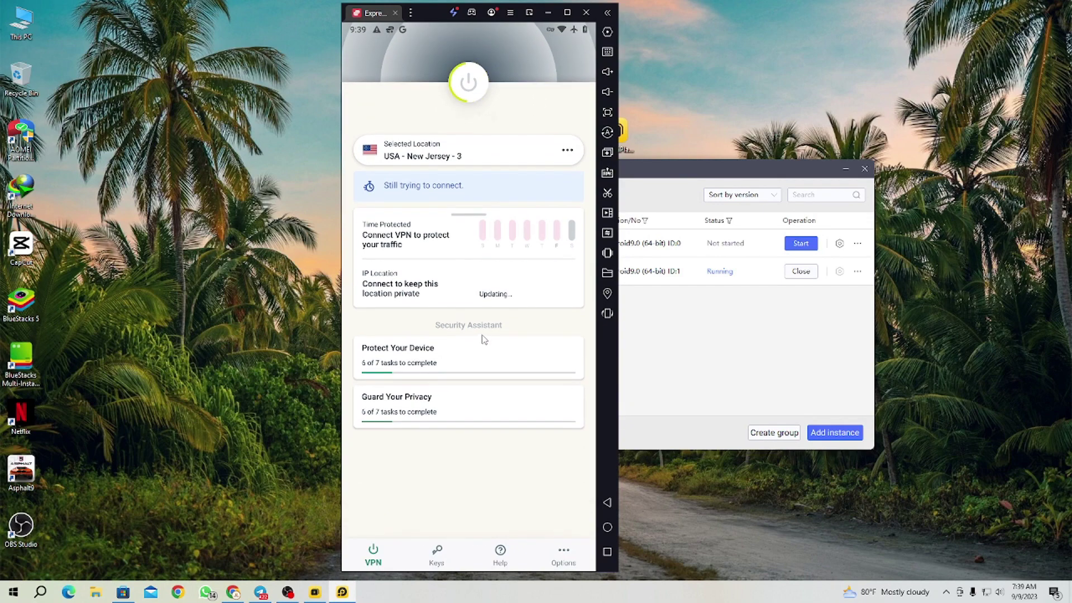
{"action": "left_click", "coordinate": [411, 14]}
- Stop the OBS Studio screen recording
{"action": "left_click", "coordinate": [287, 592]}
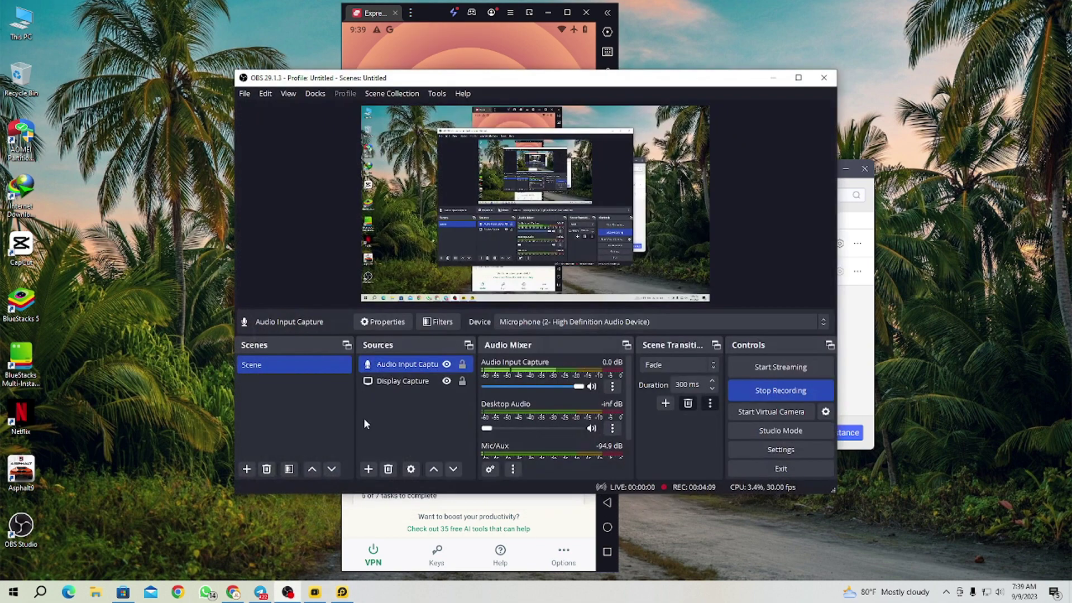
{"action": "left_click", "coordinate": [787, 397]}
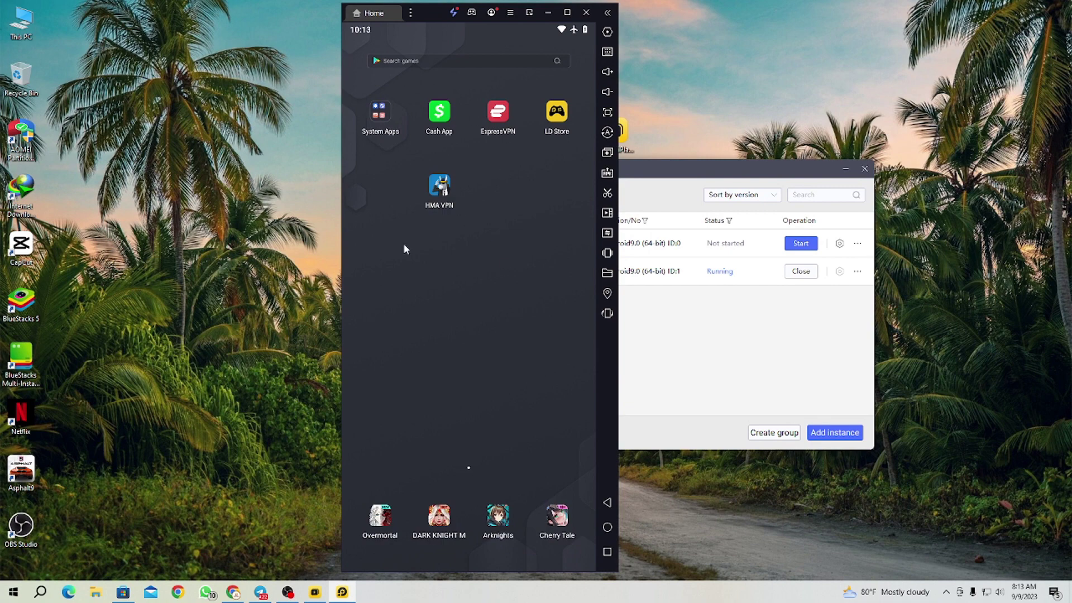
- Connect HMA VPN to USA, Illinois, Chicago, dismiss the promo, and return to the emulator home screen
{"action": "left_click", "coordinate": [450, 189]}
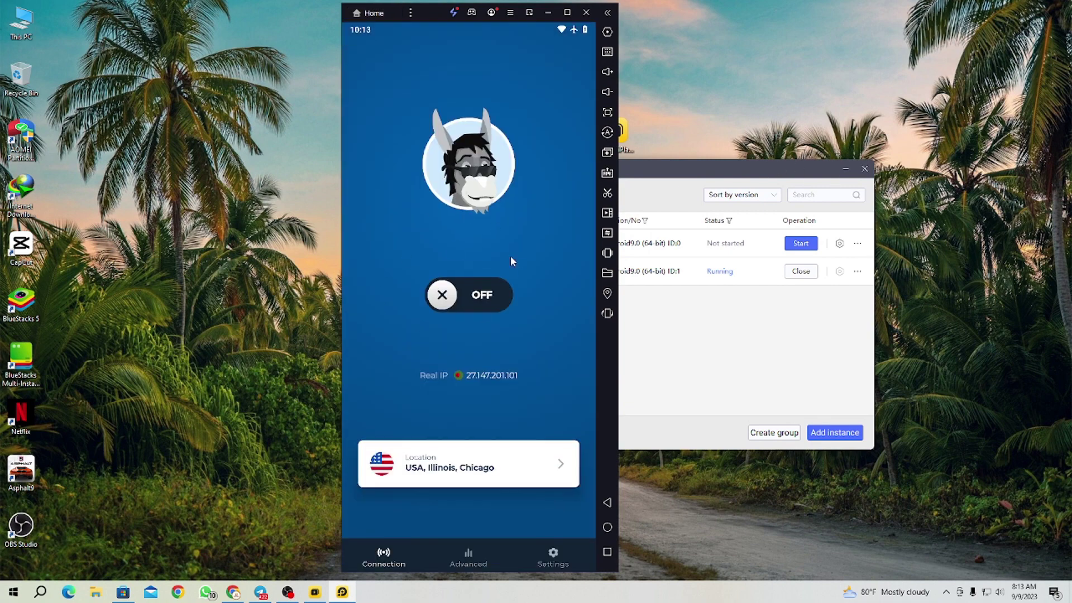
{"action": "left_click", "coordinate": [515, 479]}
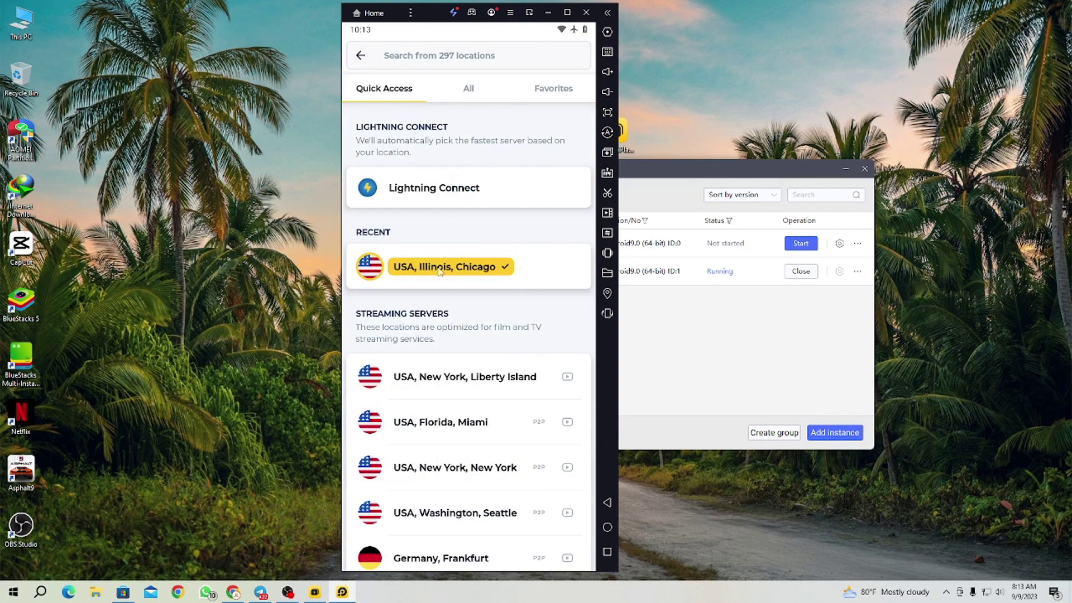
{"action": "left_click", "coordinate": [476, 268]}
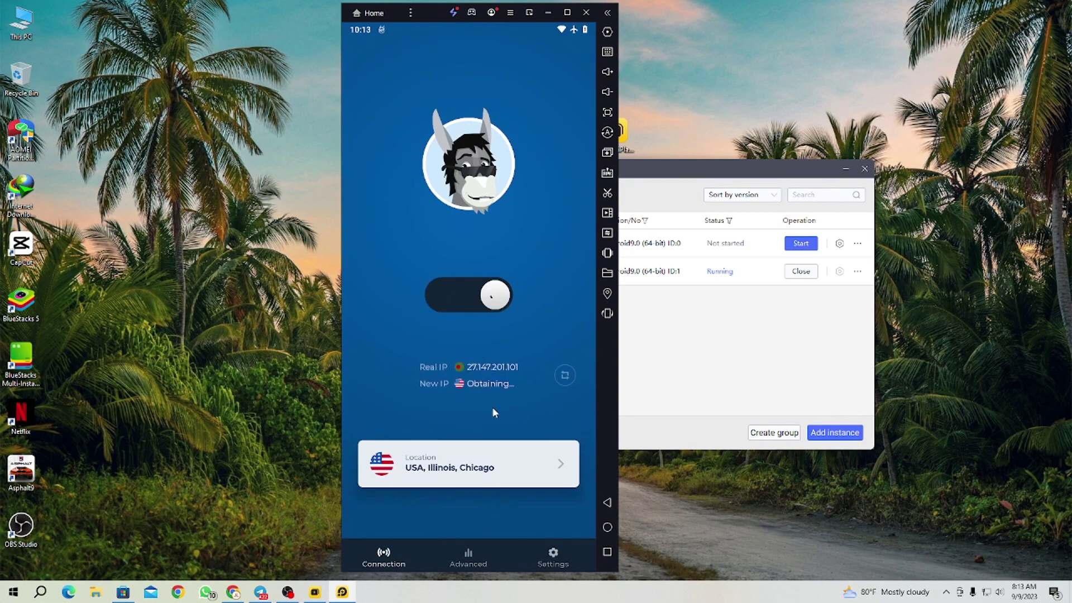
{"action": "left_click", "coordinate": [357, 53]}
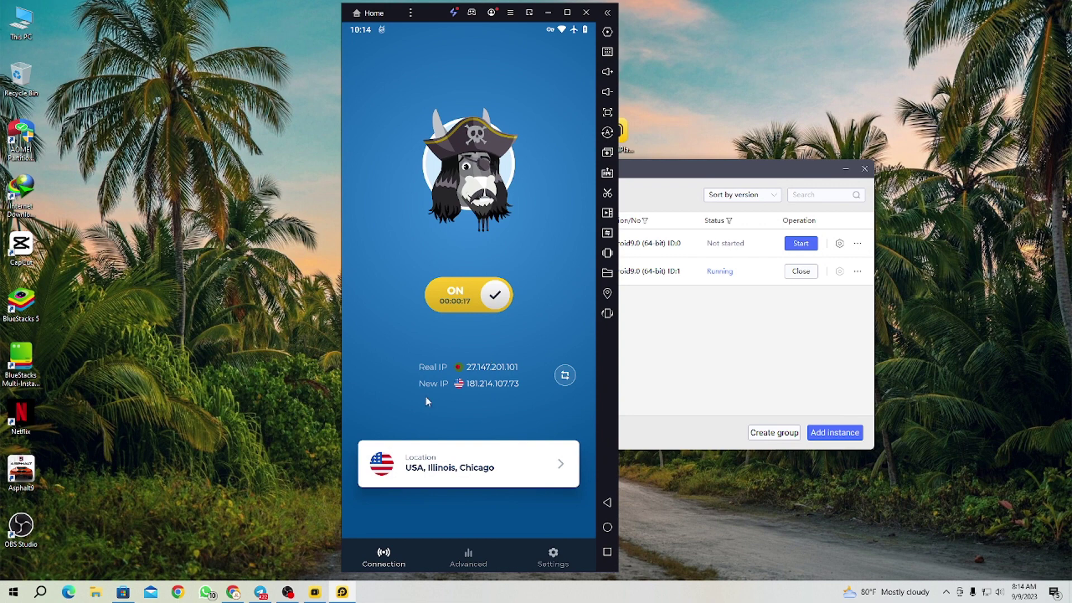
{"action": "left_click", "coordinate": [410, 13]}
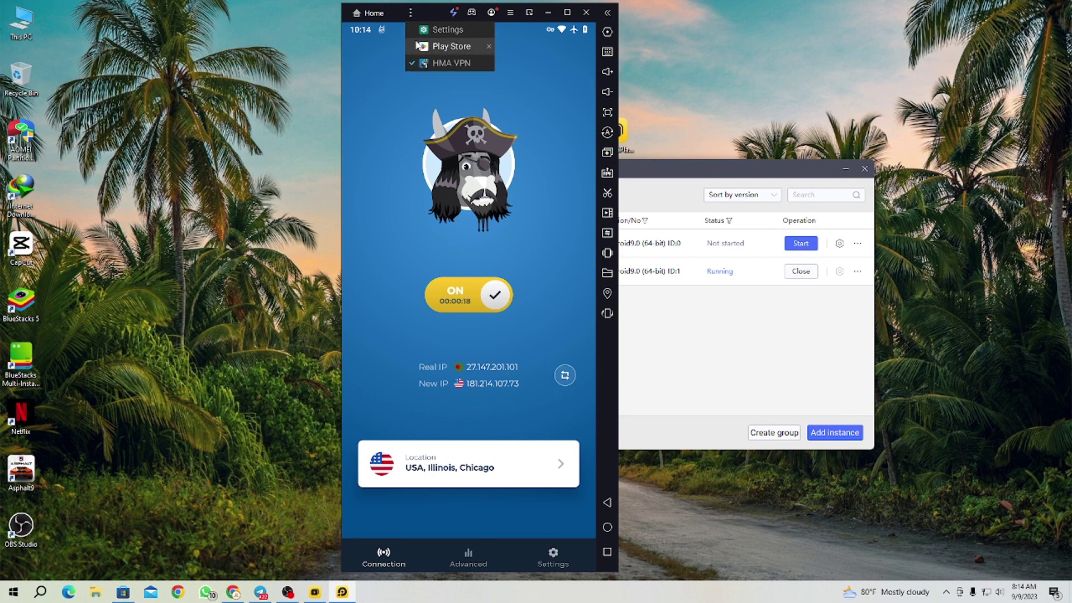
{"action": "left_click", "coordinate": [373, 12]}
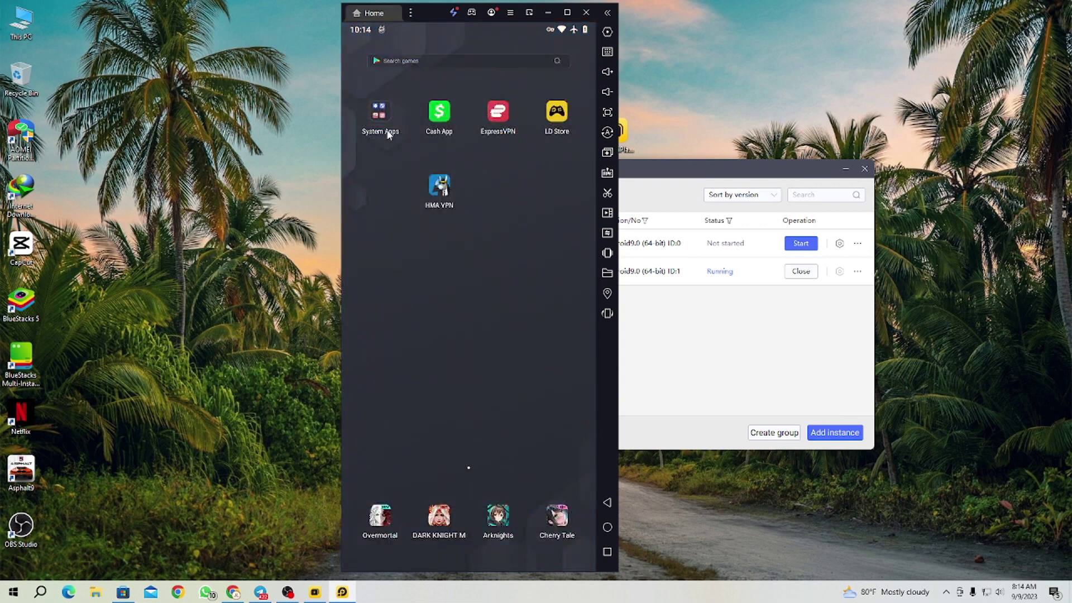
- Unlock Cash App with the Cash PIN and view the $34.06 Money balance
{"action": "left_click", "coordinate": [442, 114]}
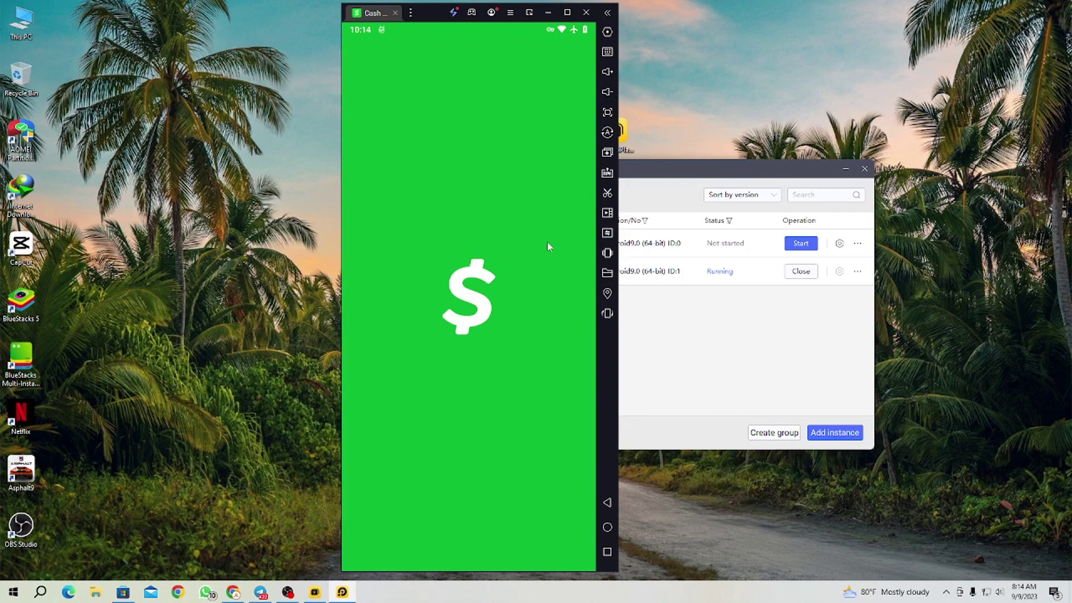
{"action": "left_click", "coordinate": [469, 424]}
{"action": "left_click", "coordinate": [469, 424]}
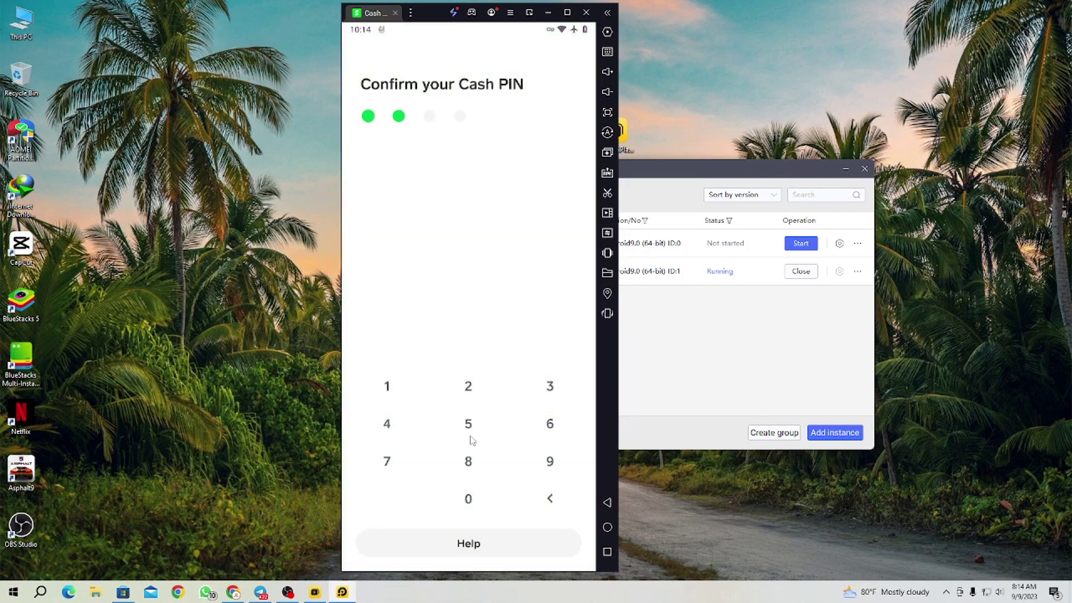
{"action": "key", "text": "0"}
{"action": "key", "text": "0"}
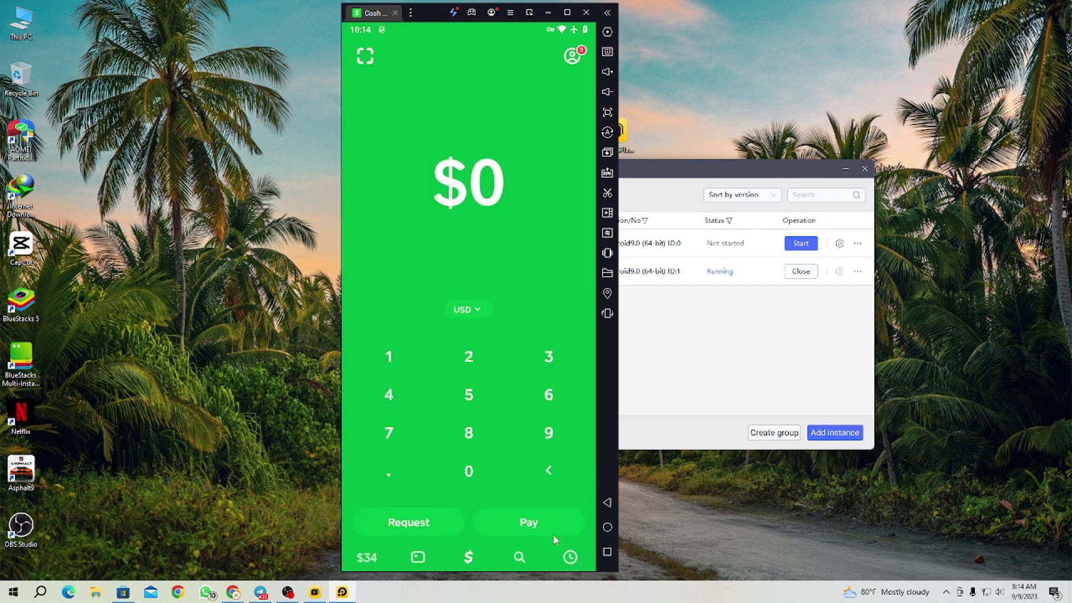
{"action": "left_click", "coordinate": [369, 557]}
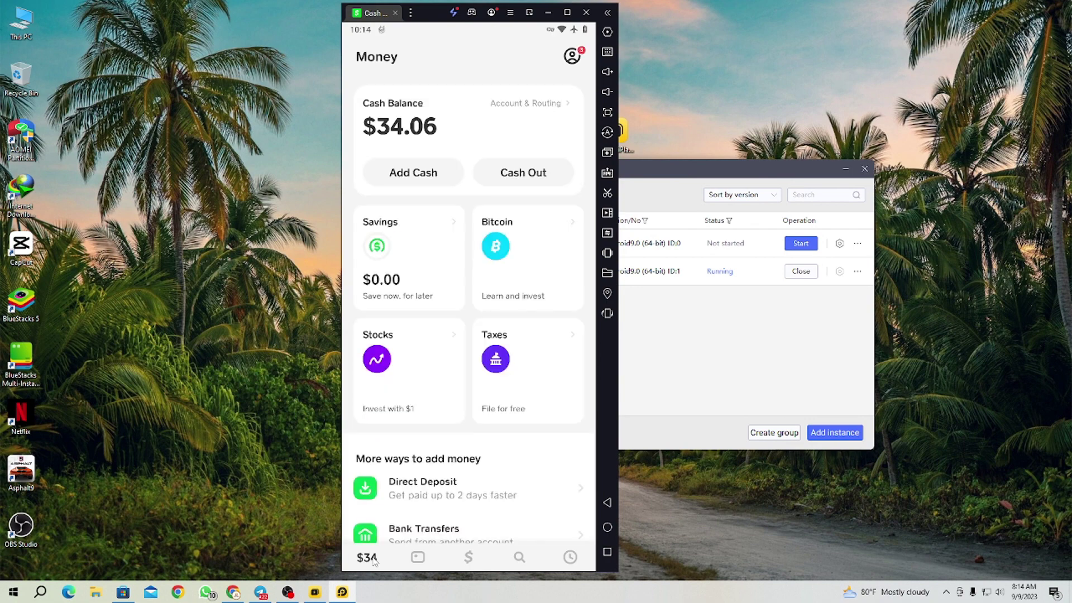
{"action": "scroll", "coordinate": [483, 319], "scroll_direction": "down", "scroll_amount": 5}
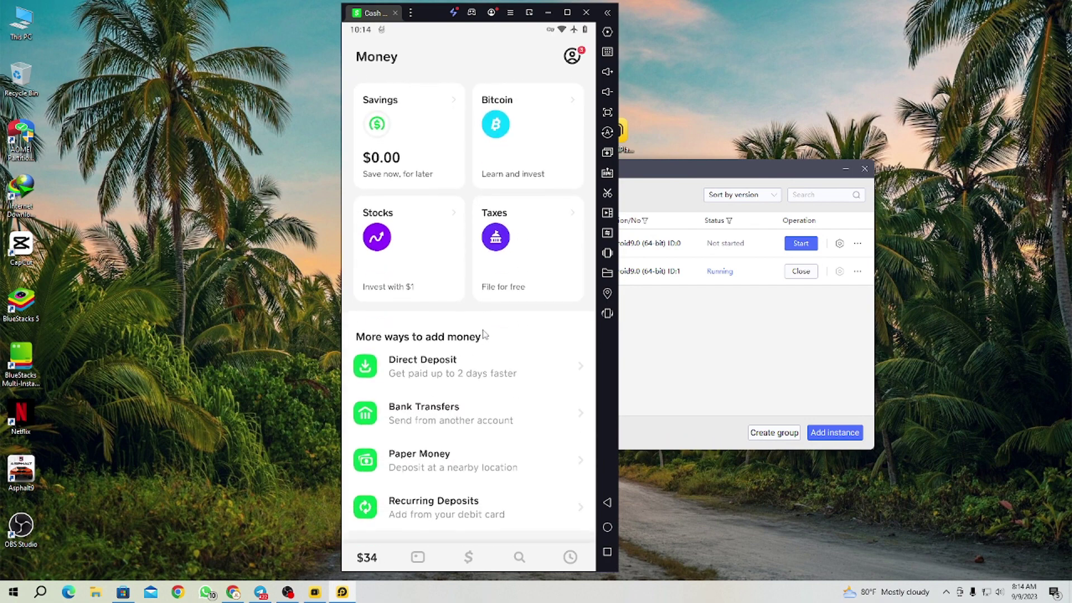
{"action": "key", "text": "Escape"}
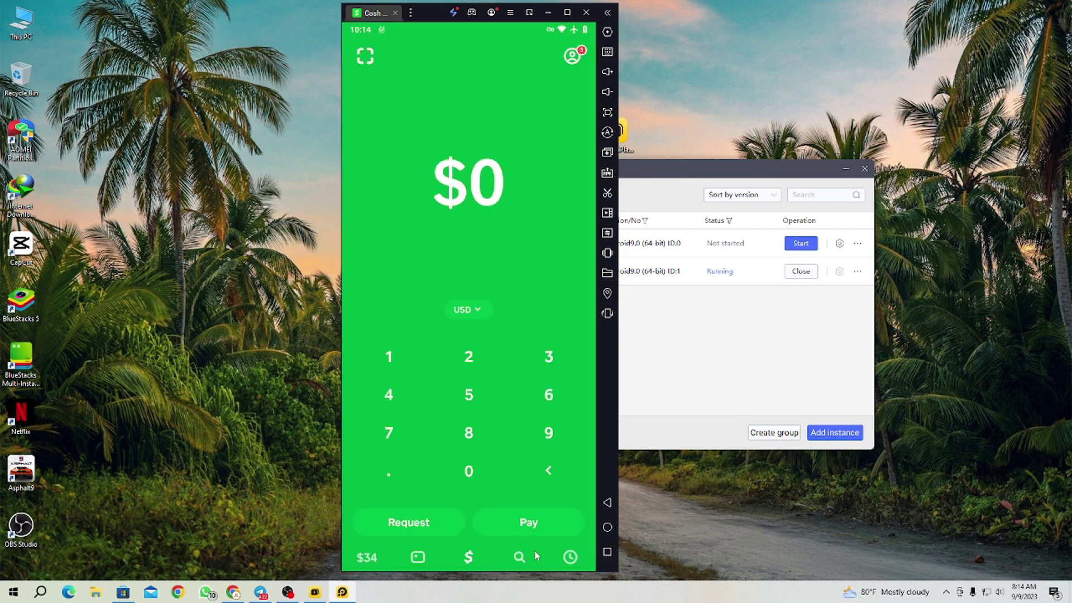
- Browse the Cash App transaction activity, then return to the emulator home screen
{"action": "left_click", "coordinate": [569, 556]}
{"action": "scroll", "coordinate": [493, 311], "scroll_direction": "down", "scroll_amount": 5}
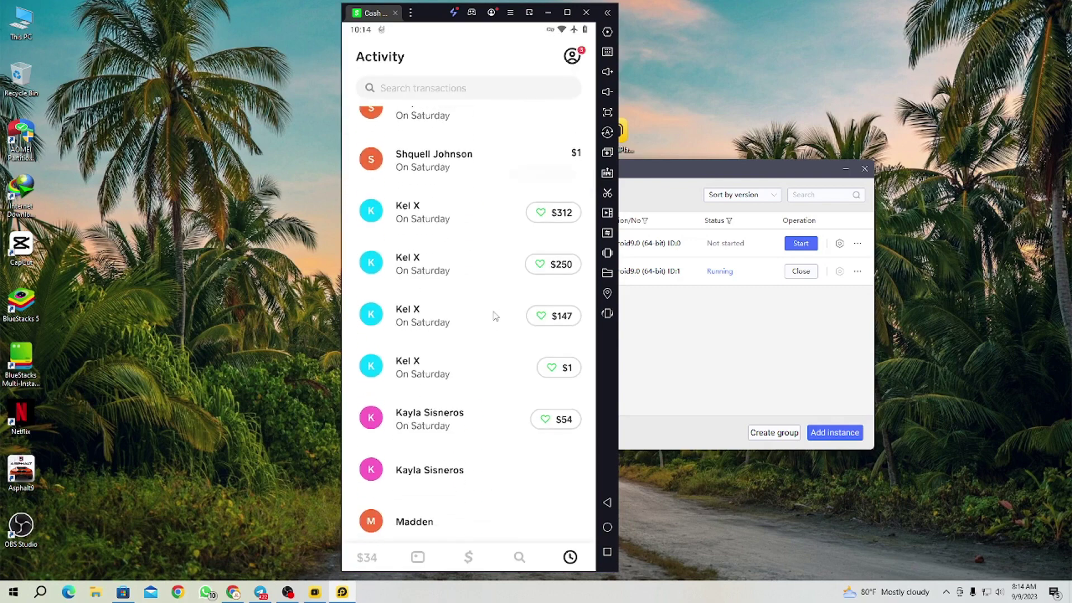
{"action": "scroll", "coordinate": [493, 314], "scroll_direction": "up", "scroll_amount": 2}
{"action": "scroll", "coordinate": [494, 316], "scroll_direction": "down", "scroll_amount": 10}
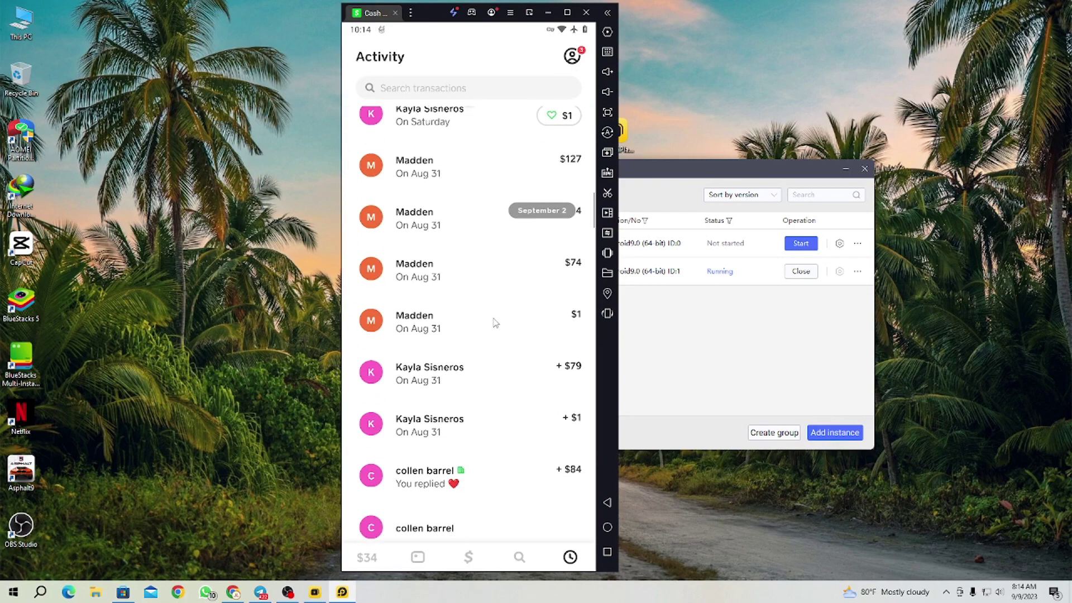
{"action": "scroll", "coordinate": [471, 529], "scroll_direction": "down", "scroll_amount": 5}
{"action": "left_click", "coordinate": [474, 556]}
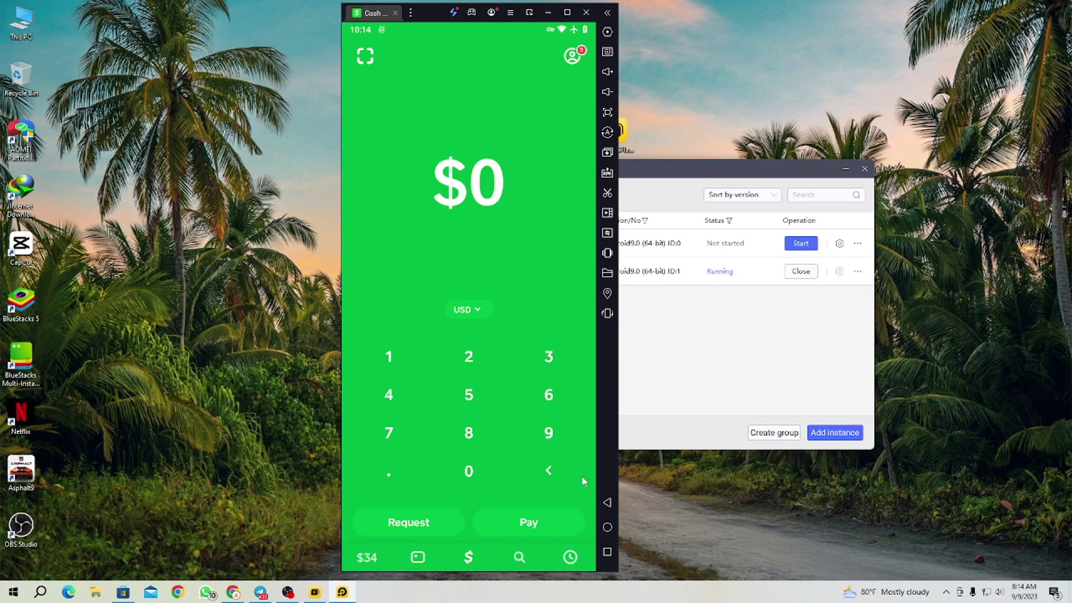
{"action": "left_click", "coordinate": [411, 13]}
{"action": "left_click", "coordinate": [449, 29]}
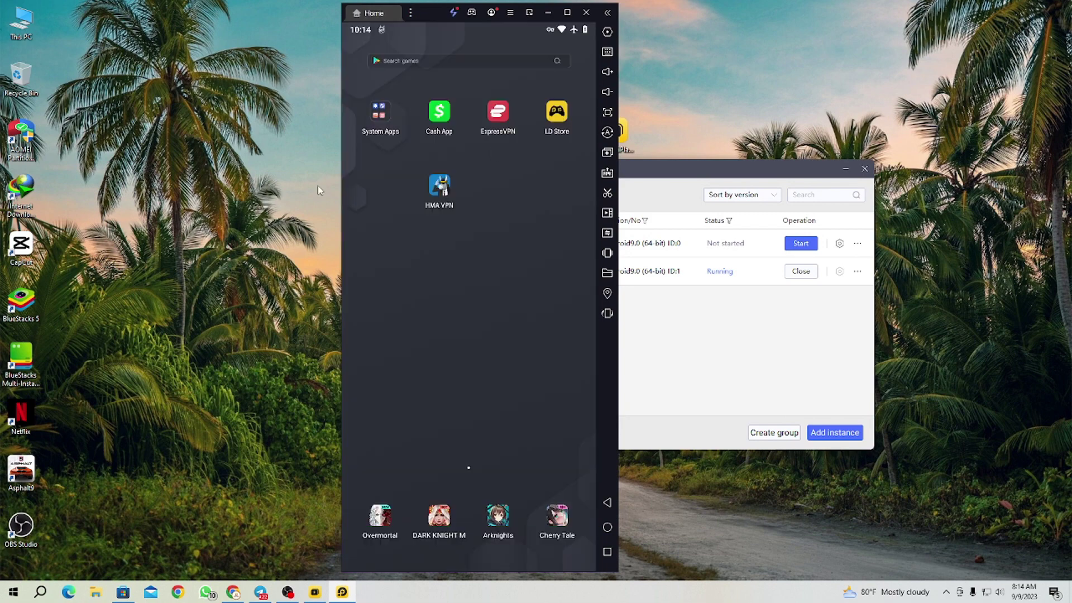
- Close the LDMultiPlayer multi-instance manager, refreshing the desktop before and after
{"action": "right_click", "coordinate": [788, 18]}
{"action": "left_click", "coordinate": [839, 51]}
{"action": "left_click", "coordinate": [864, 168]}
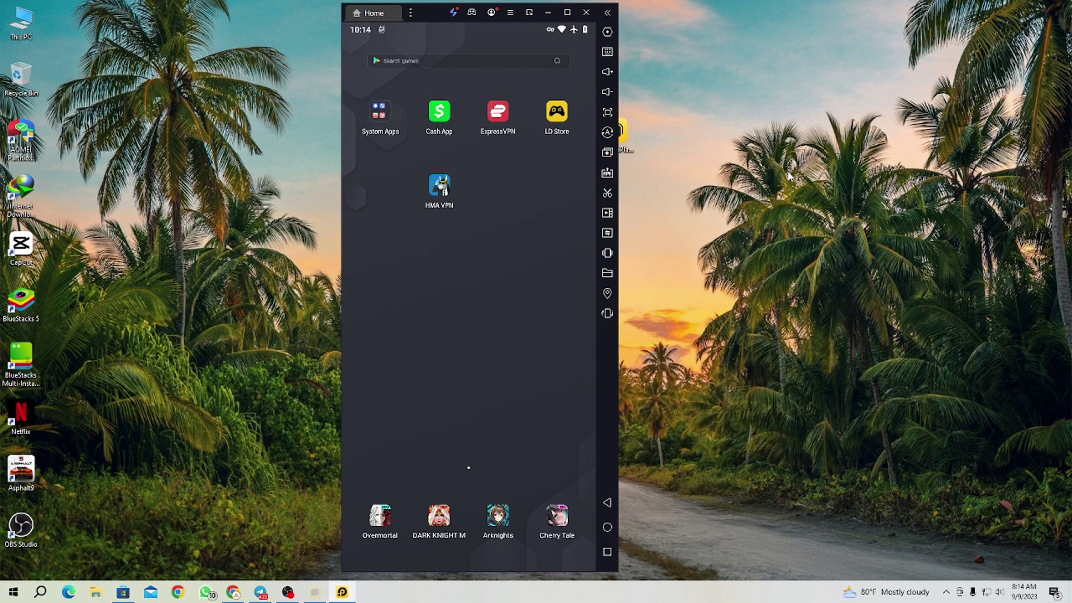
{"action": "right_click", "coordinate": [760, 27]}
{"action": "left_click", "coordinate": [781, 60]}
- Reopen Cash App on its $34 Money page and move the emulator window further left
{"action": "left_click", "coordinate": [439, 111]}
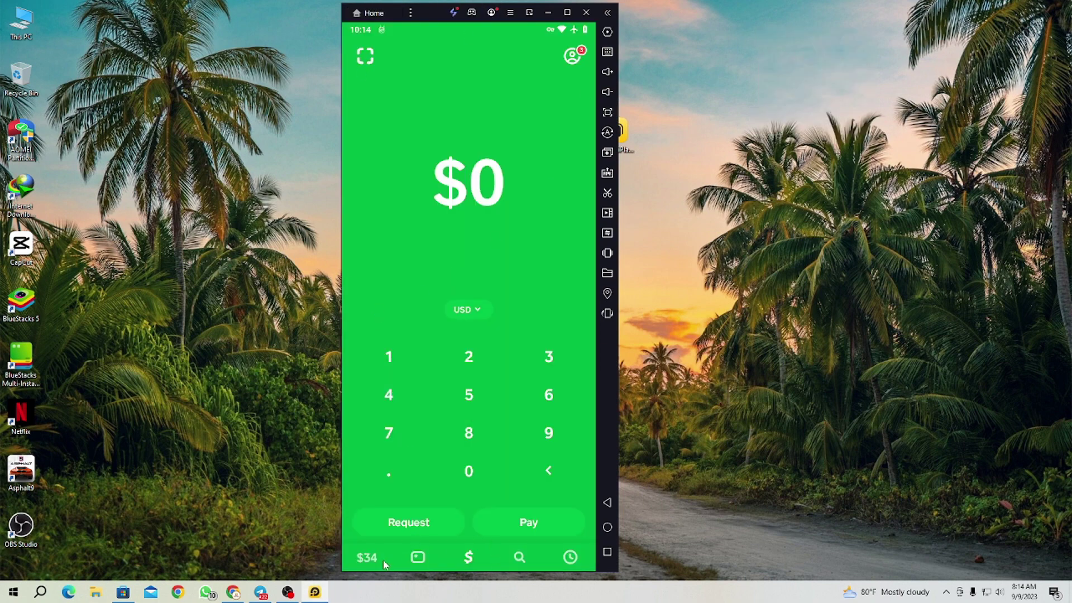
{"action": "left_click", "coordinate": [369, 557]}
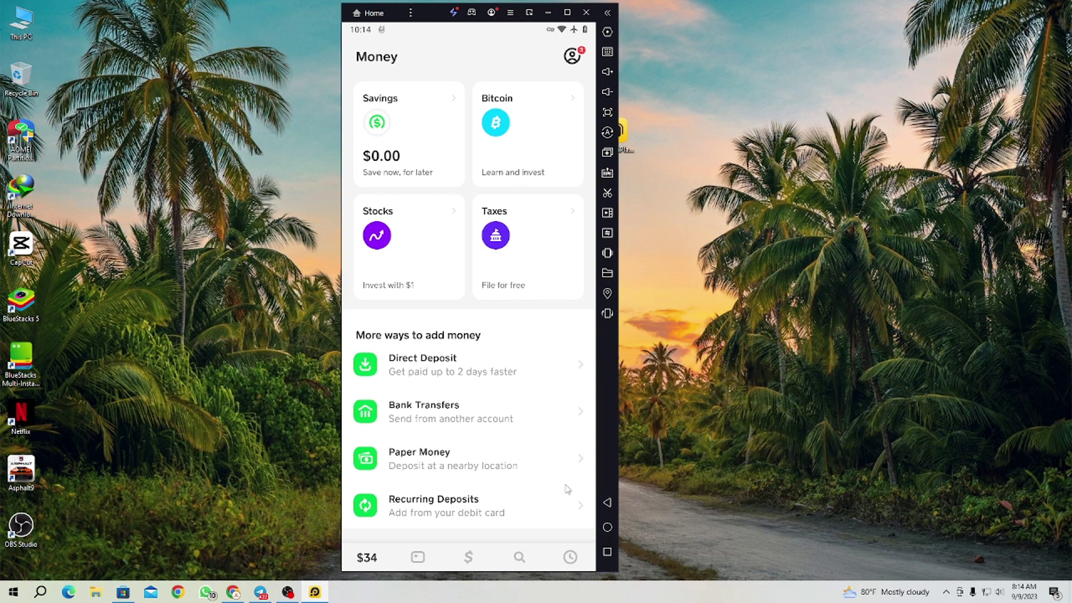
{"action": "scroll", "coordinate": [496, 416], "scroll_direction": "down", "scroll_amount": 5}
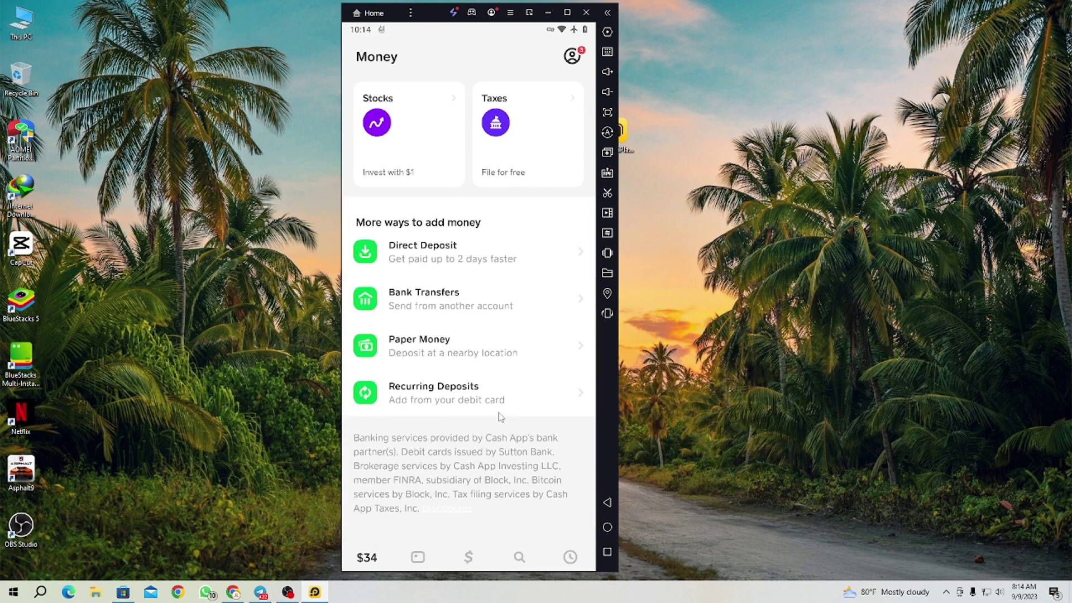
{"action": "right_click", "coordinate": [749, 180]}
{"action": "left_click", "coordinate": [765, 213]}
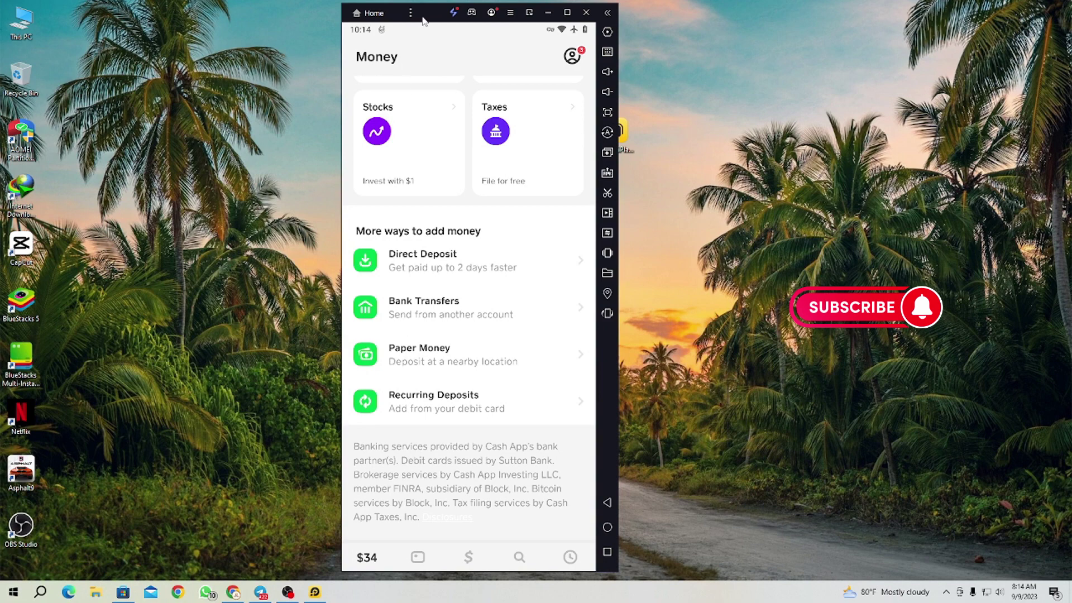
{"action": "left_click_drag", "start_coordinate": [422, 21], "coordinate": [326, 25]}
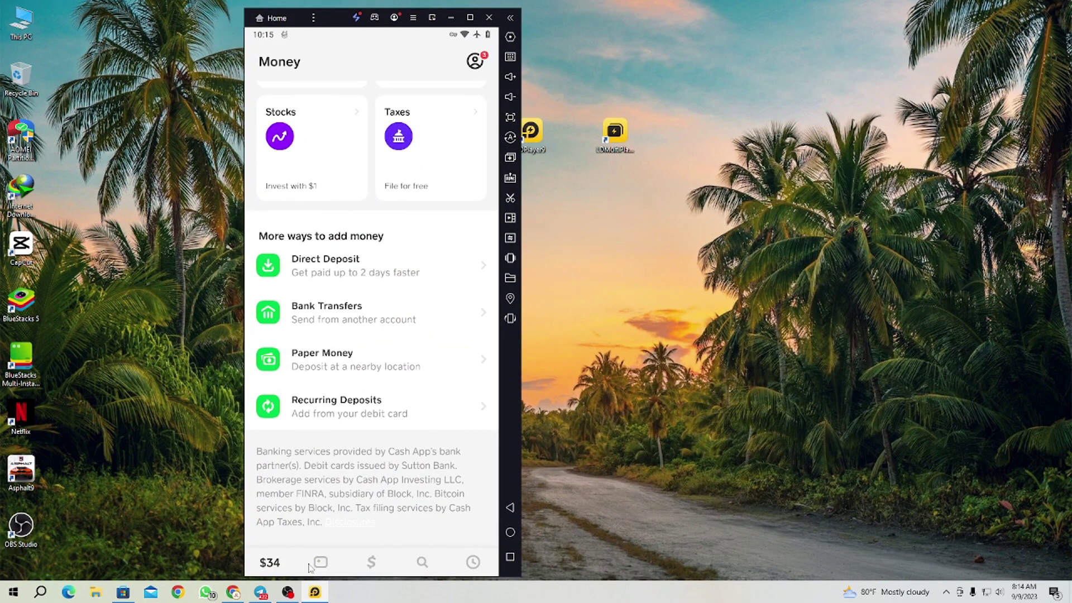
- Bring the OBS Studio window in front of the emulator and open the desktop context menu
{"action": "left_click", "coordinate": [288, 592]}
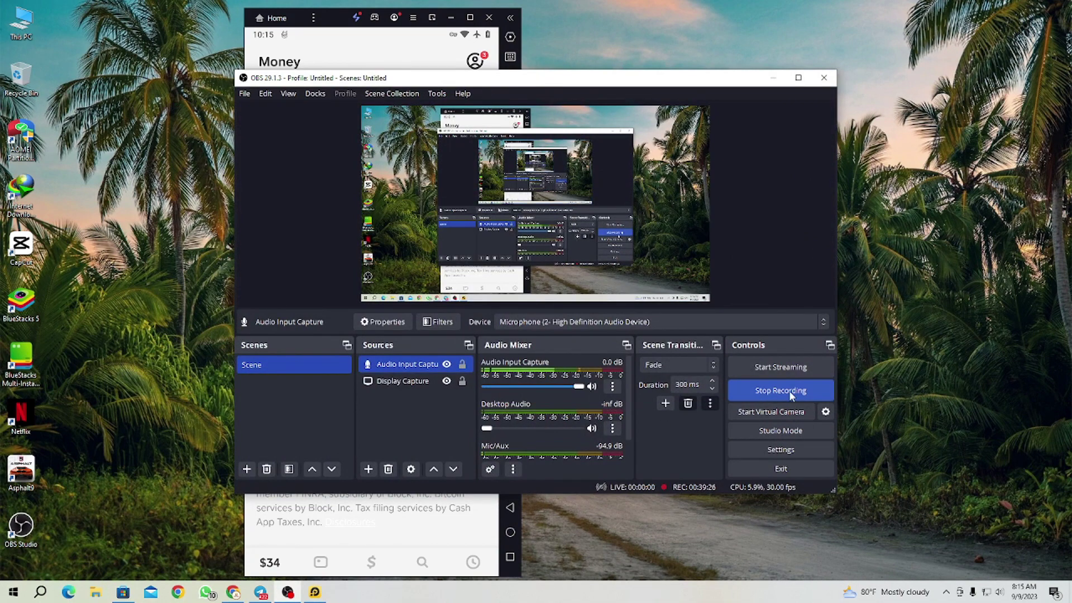
{"action": "right_click", "coordinate": [910, 192]}
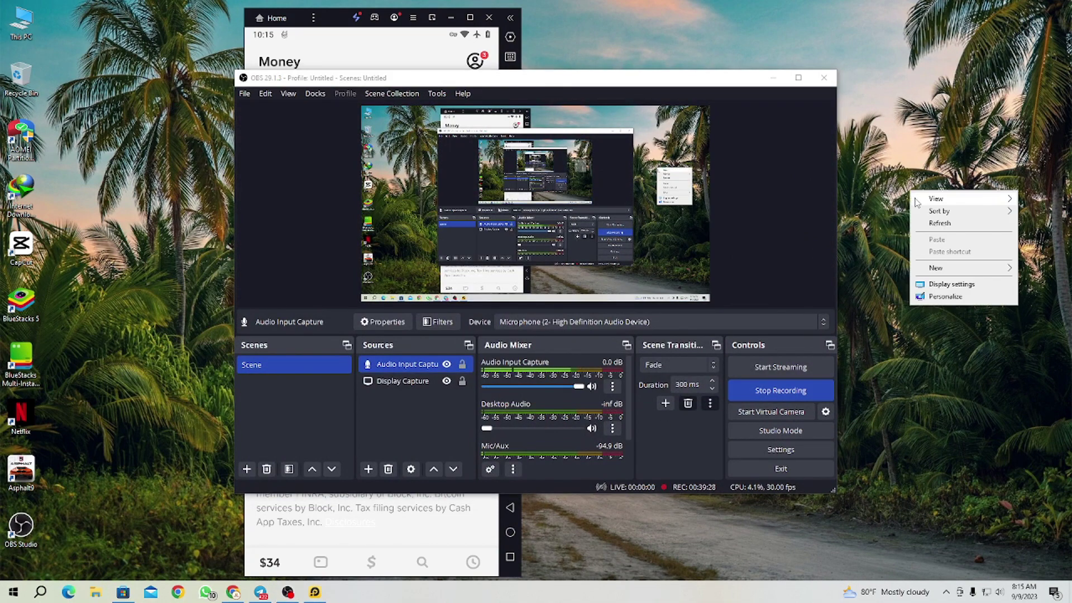